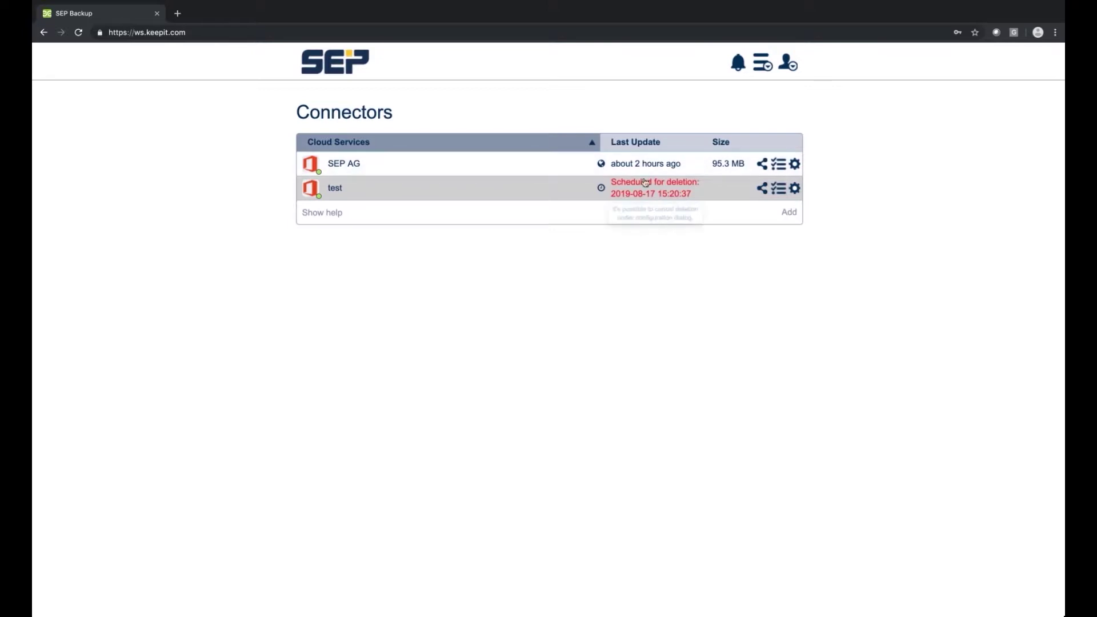
# Open the gear menu in the SEP AG row on the Connectors overview.
pyautogui.click(796, 165)
# In the SEP AG connector configuration, load the users and limit retention to 5 years.
pyautogui.click(710, 221)
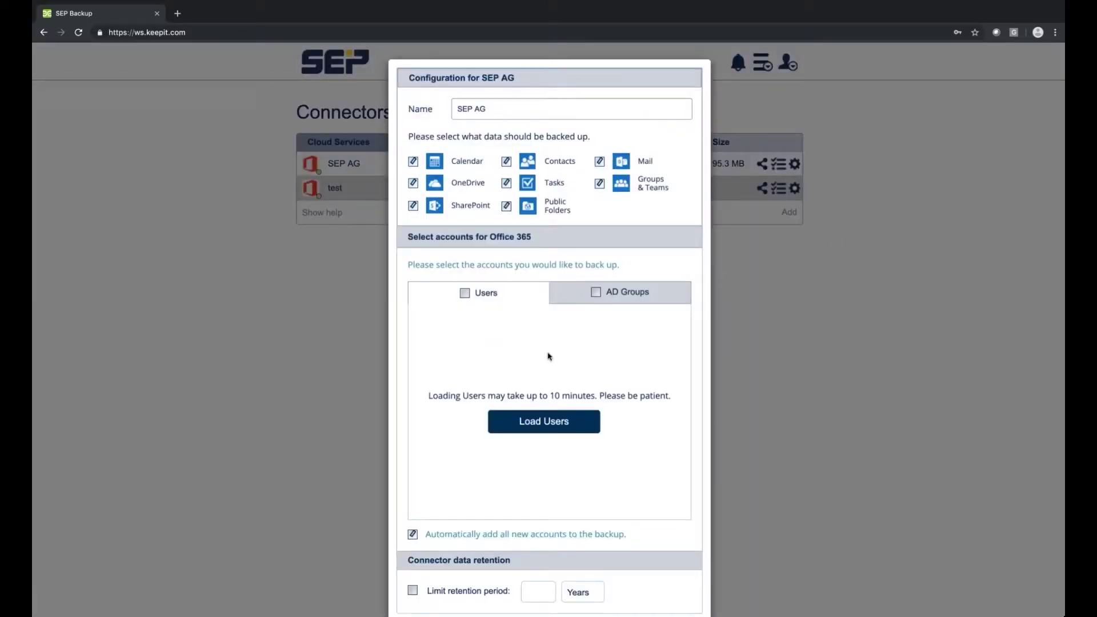
pyautogui.click(465, 292)
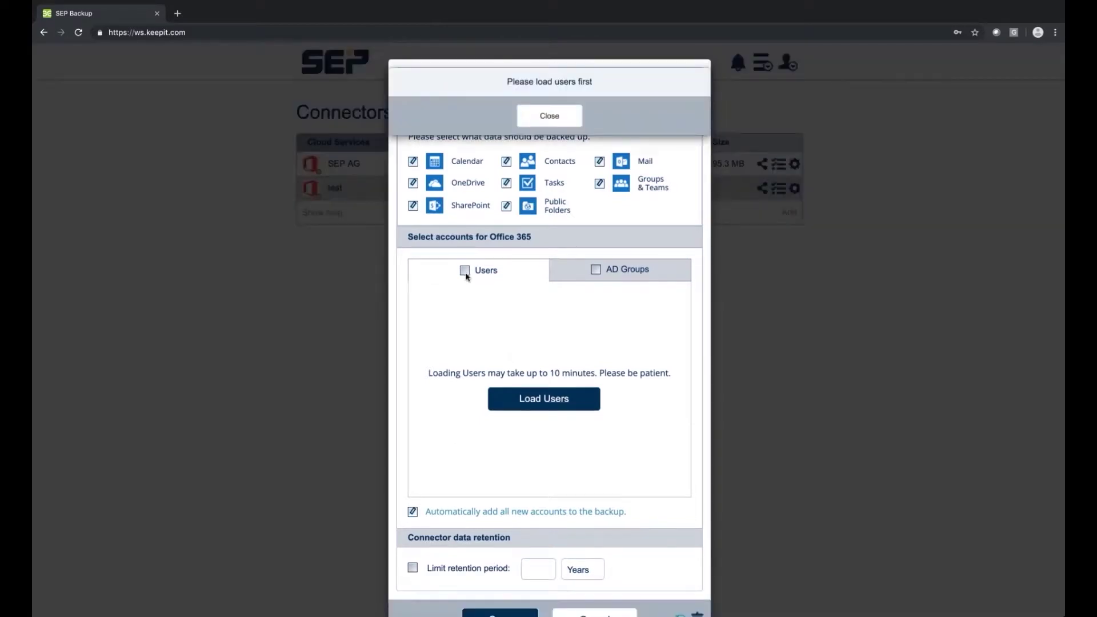
pyautogui.click(550, 402)
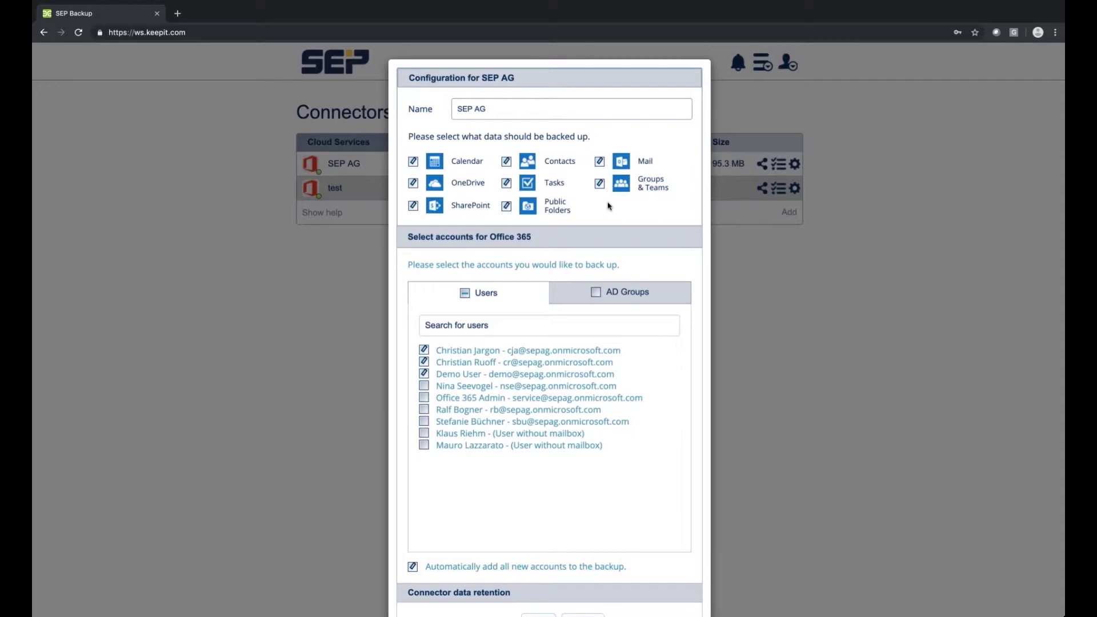
pyautogui.scroll(-1, 575, 284)
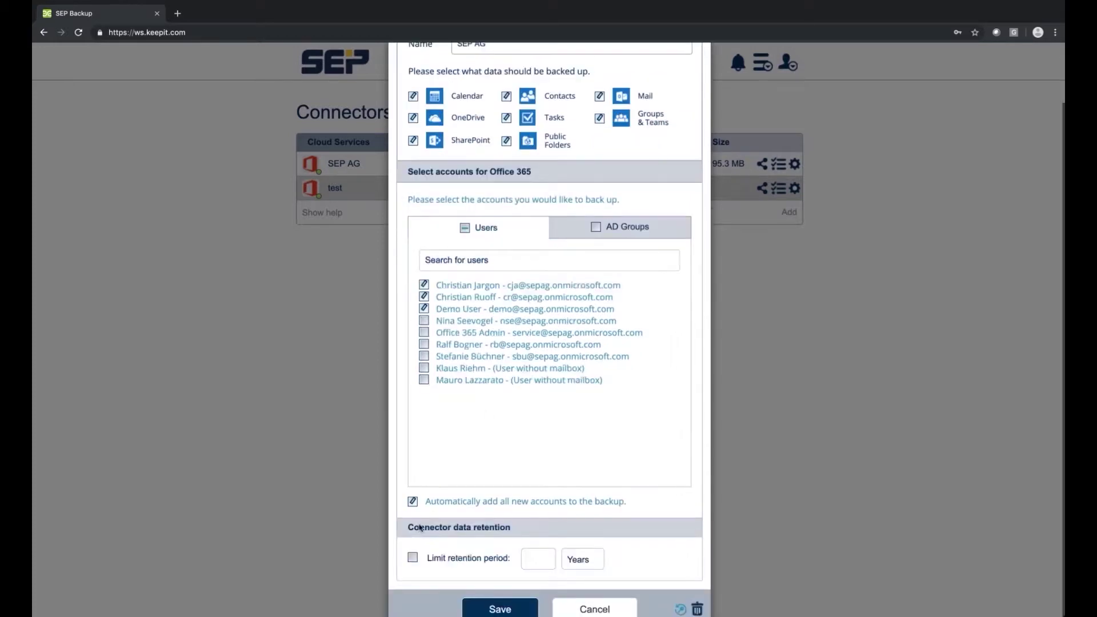
pyautogui.click(413, 563)
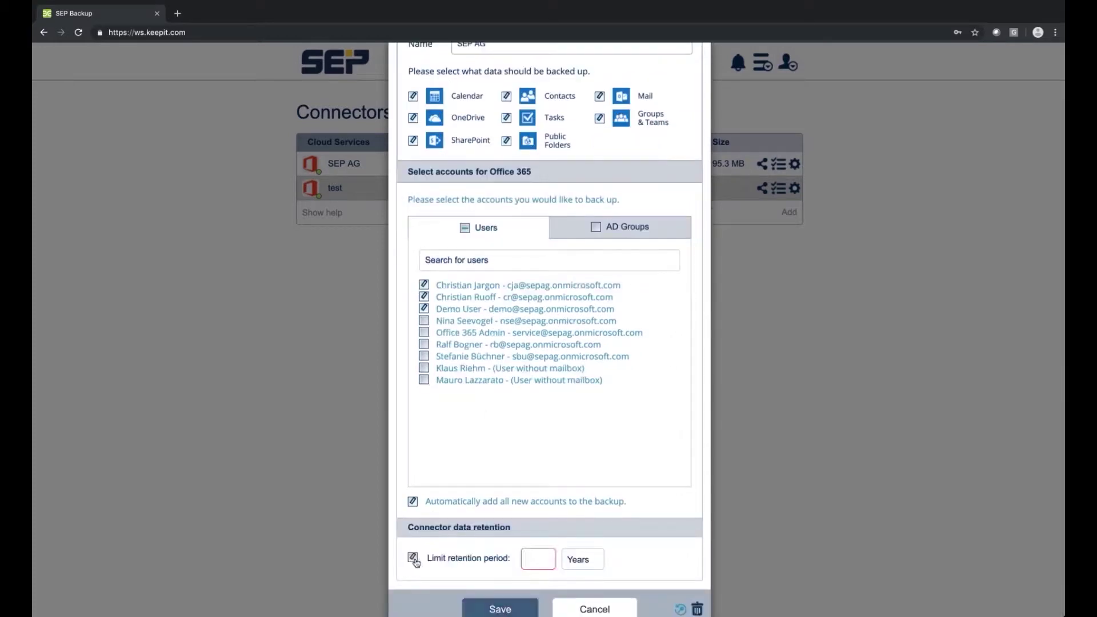
pyautogui.click(547, 562)
pyautogui.write('4')
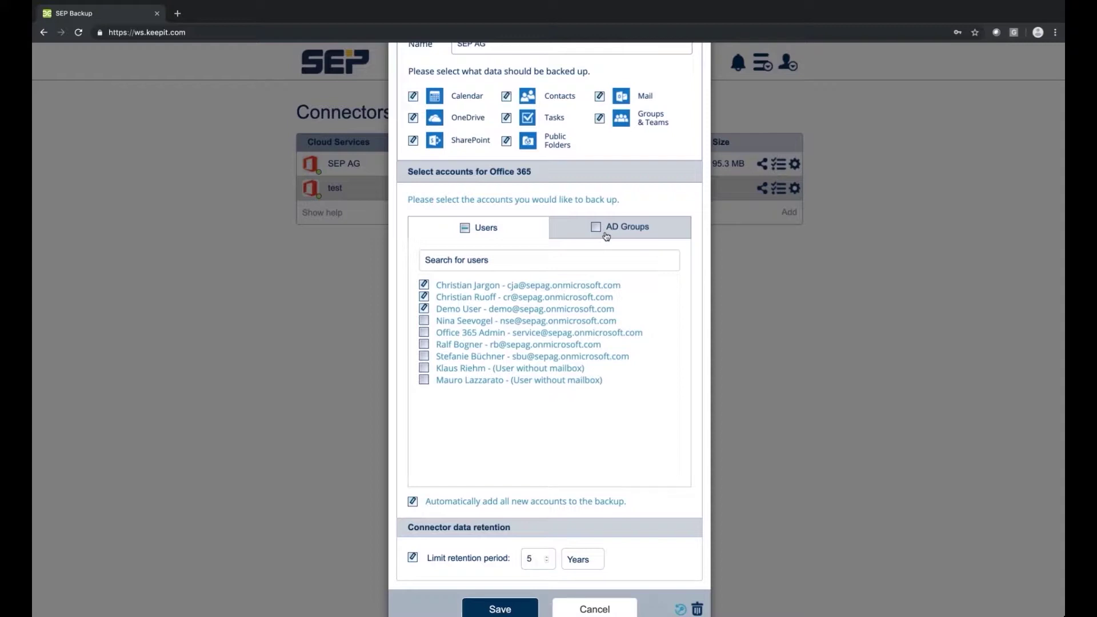
# Save the connector configuration and confirm the change with the account password.
pyautogui.scroll(1, 583, 267)
pyautogui.scroll(-1, 578, 269)
pyautogui.click(517, 609)
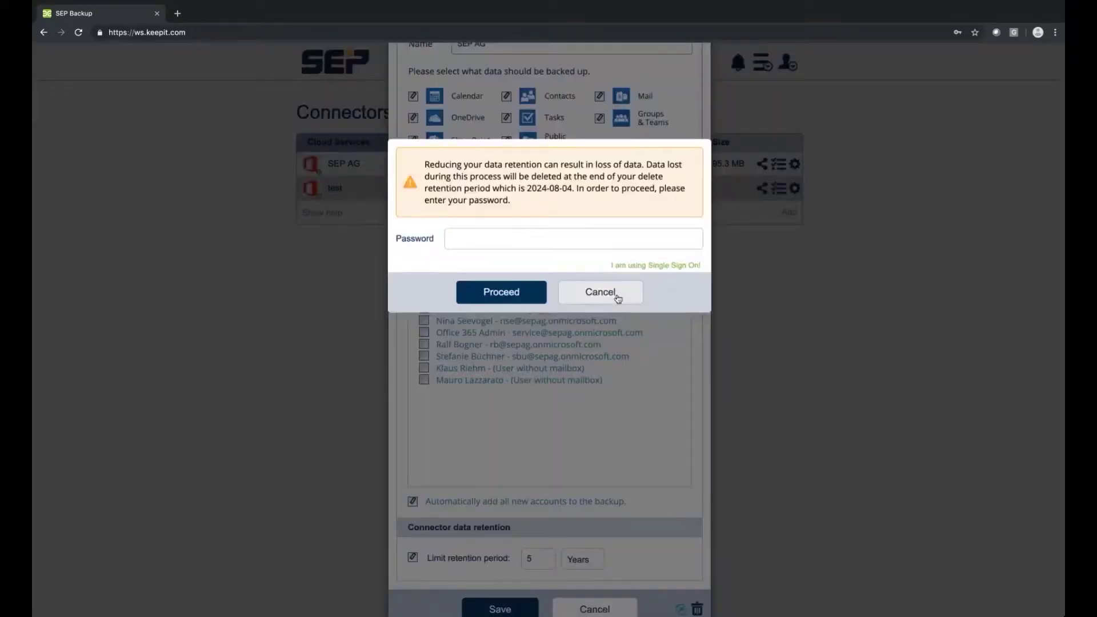
pyautogui.click(502, 238)
pyautogui.click(513, 270)
pyautogui.press('Return')
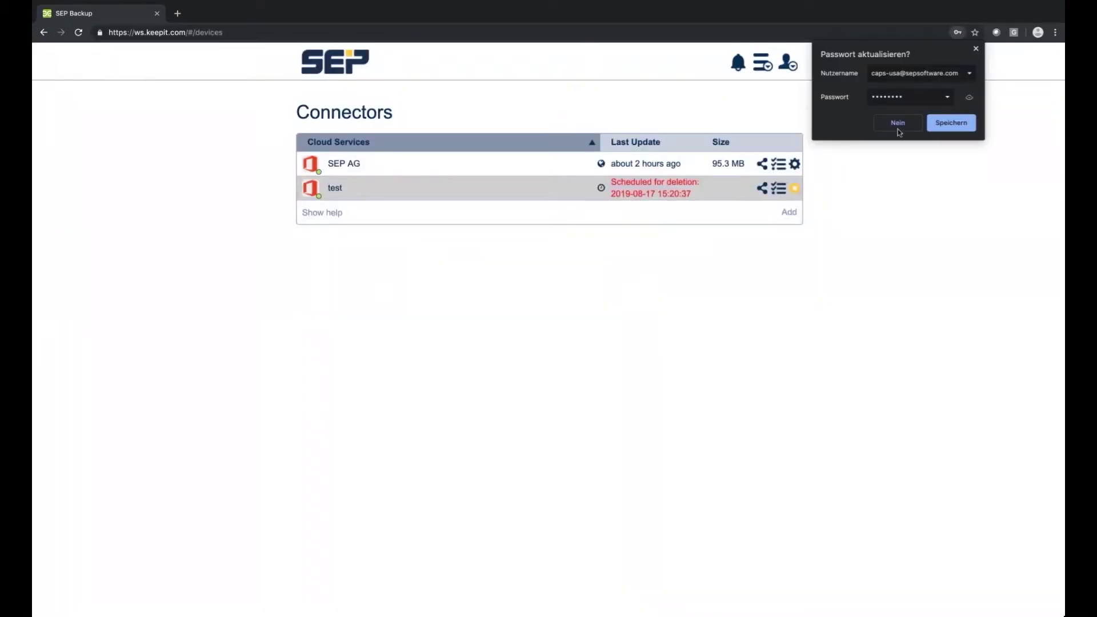
pyautogui.click(898, 123)
# Add an Office 365 Admin connector named 'Retention2' and continue to its configuration.
pyautogui.click(792, 212)
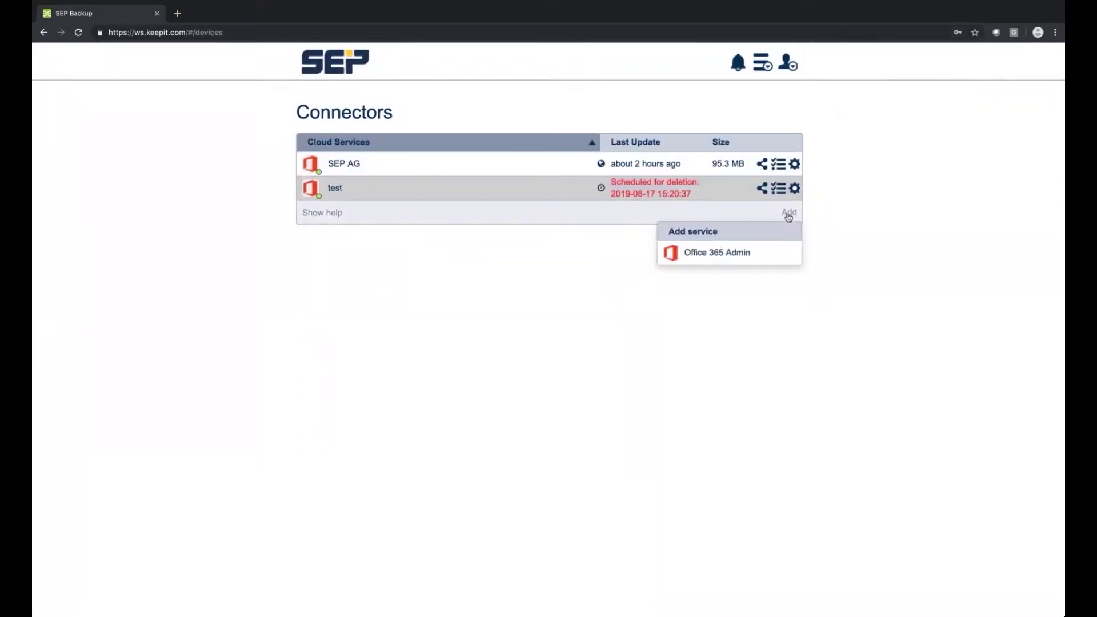
pyautogui.click(721, 256)
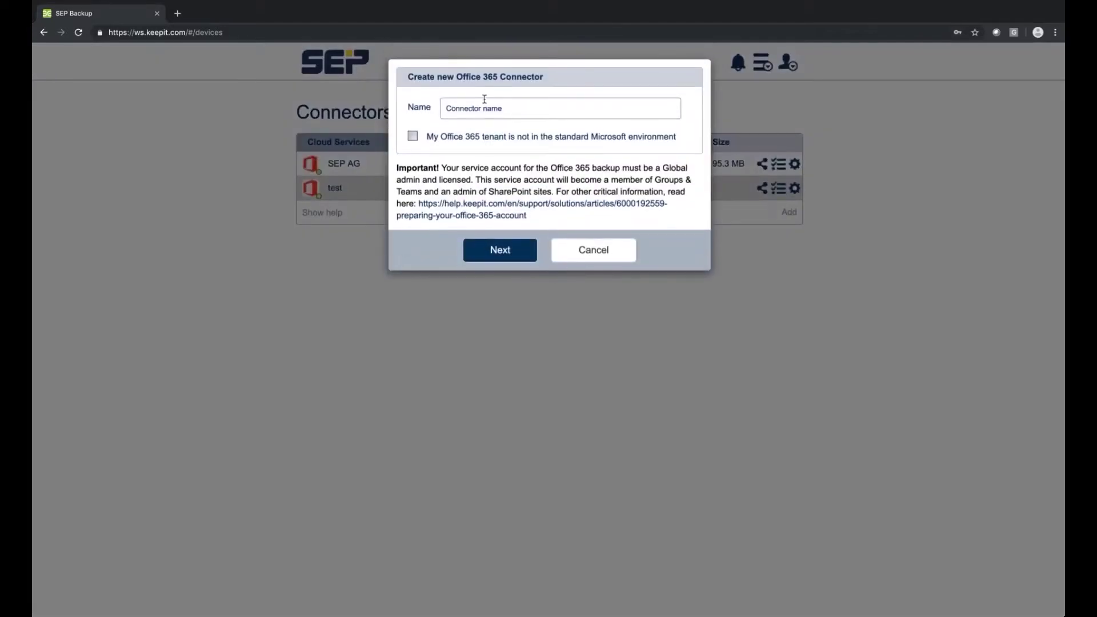
pyautogui.click(484, 107)
pyautogui.write('Re')
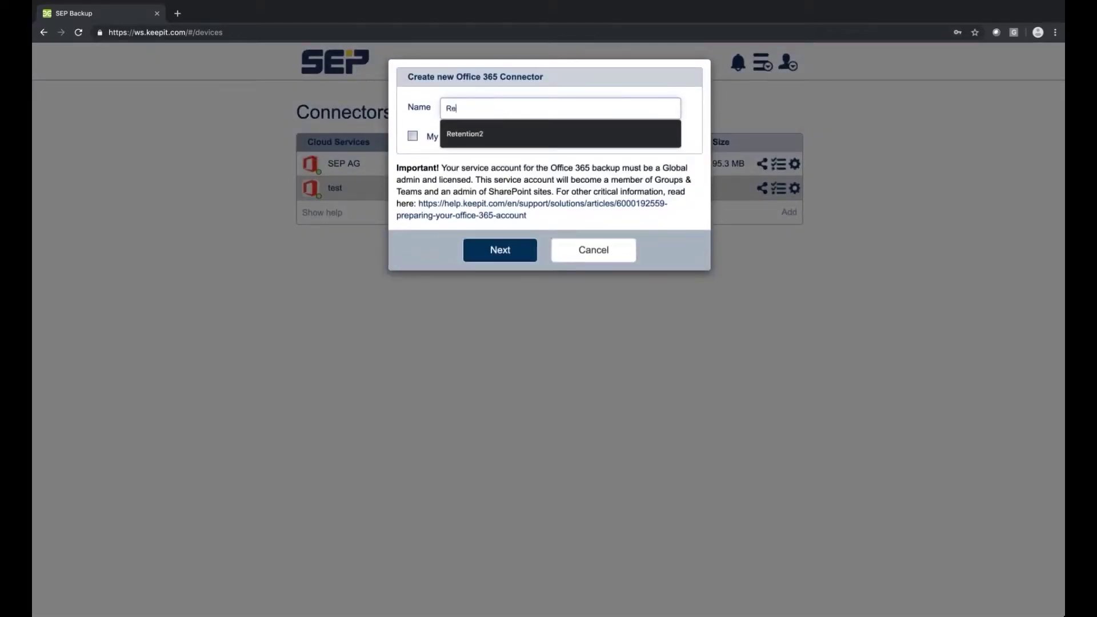
pyautogui.click(490, 141)
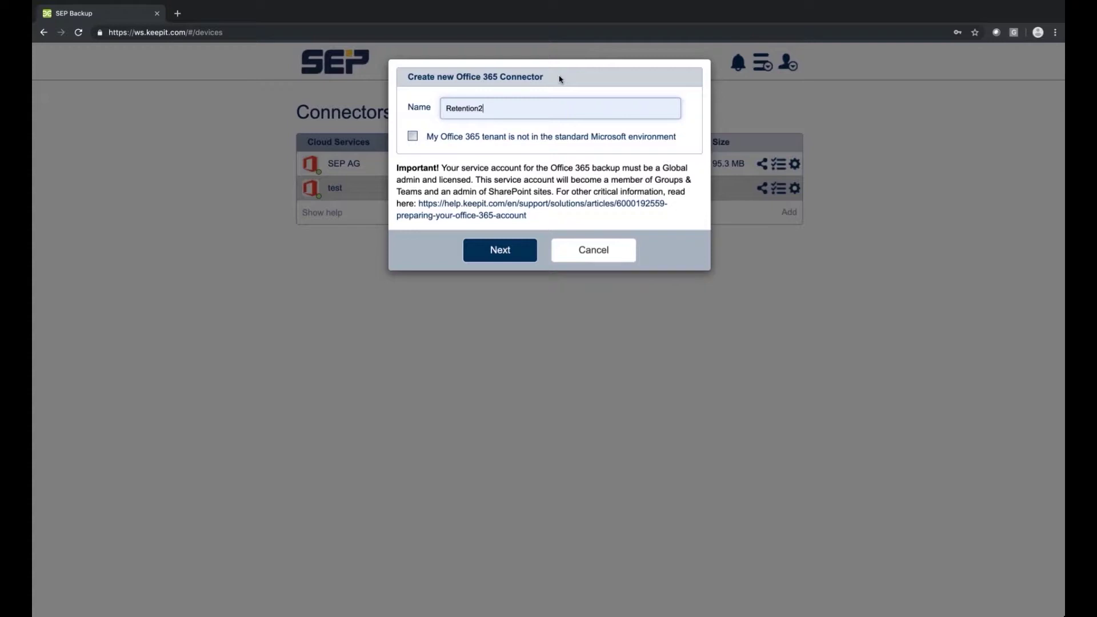
pyautogui.click(501, 250)
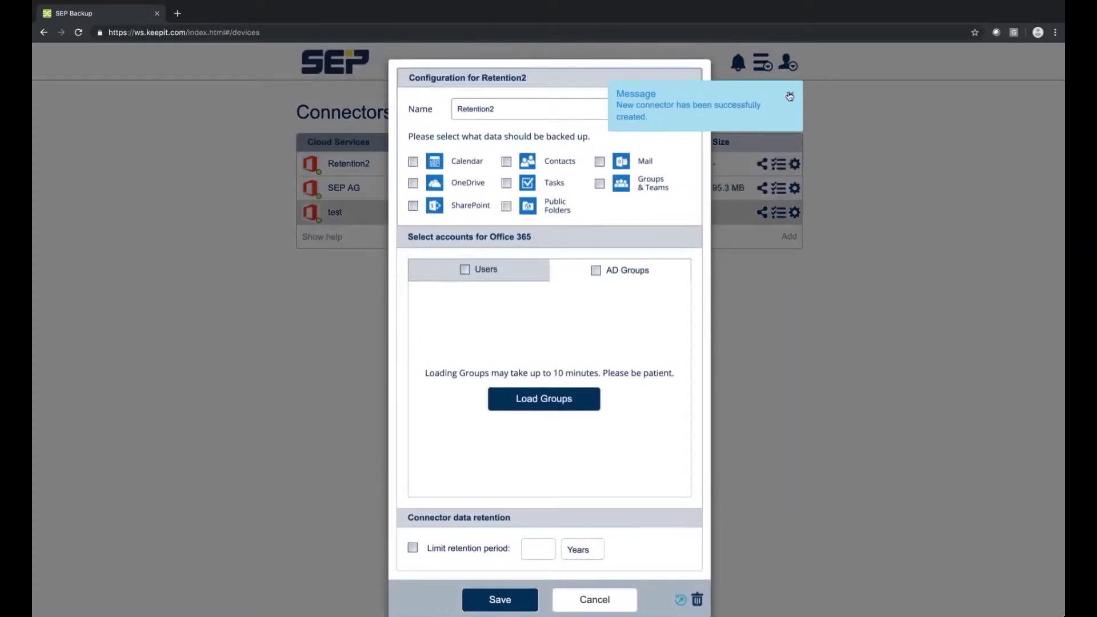
pyautogui.click(791, 95)
# Load the individual user accounts and select two users for Retention2's backup.
pyautogui.click(547, 400)
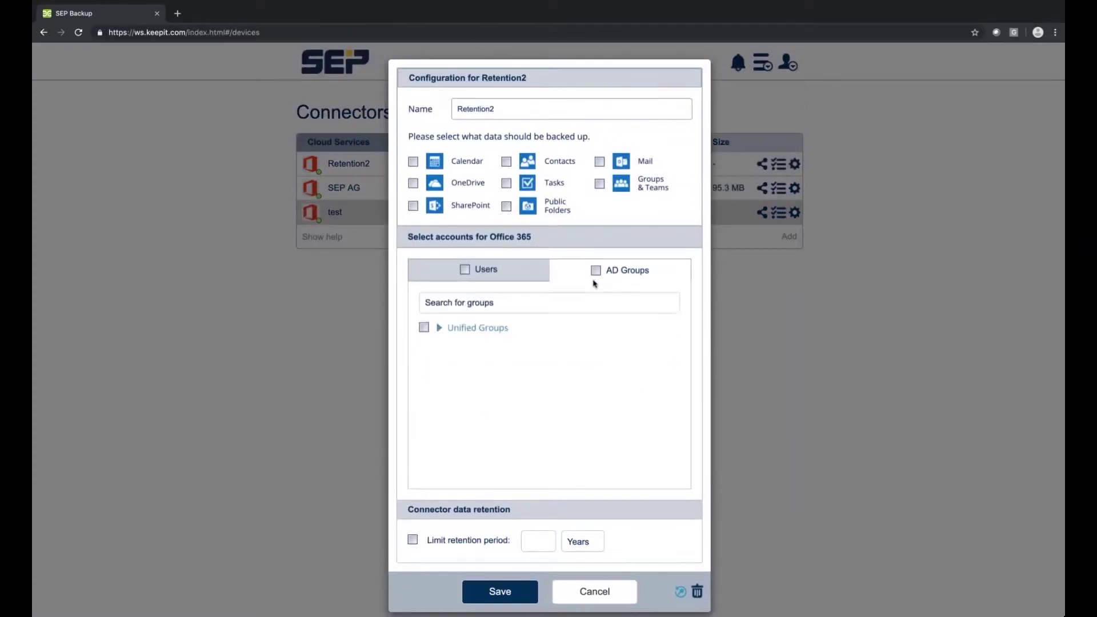
pyautogui.click(439, 328)
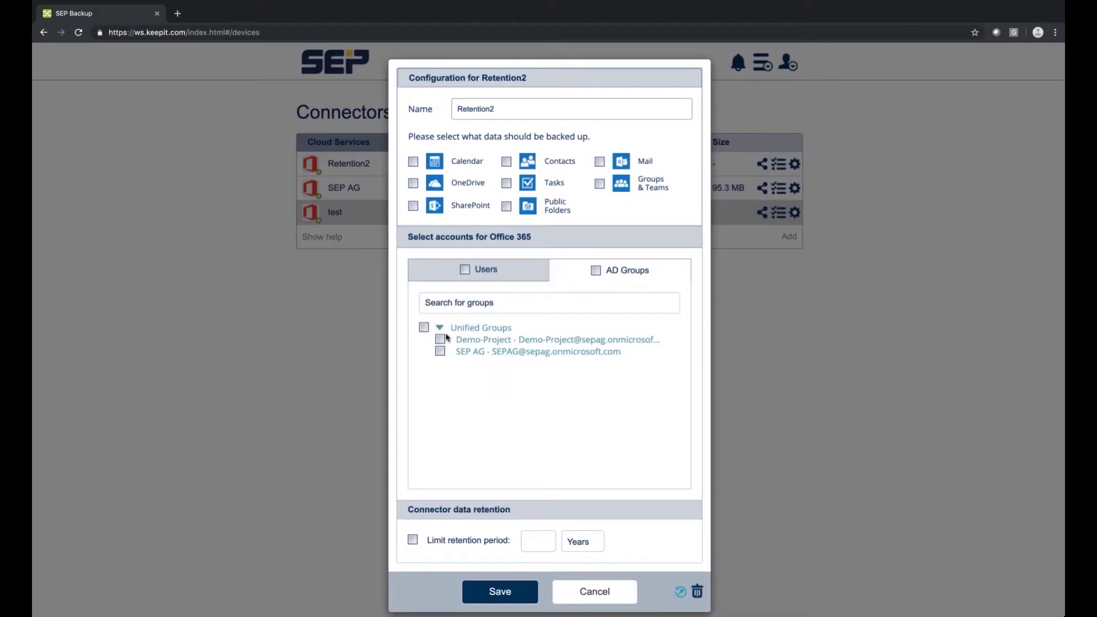
pyautogui.click(444, 333)
pyautogui.click(465, 264)
pyautogui.click(514, 404)
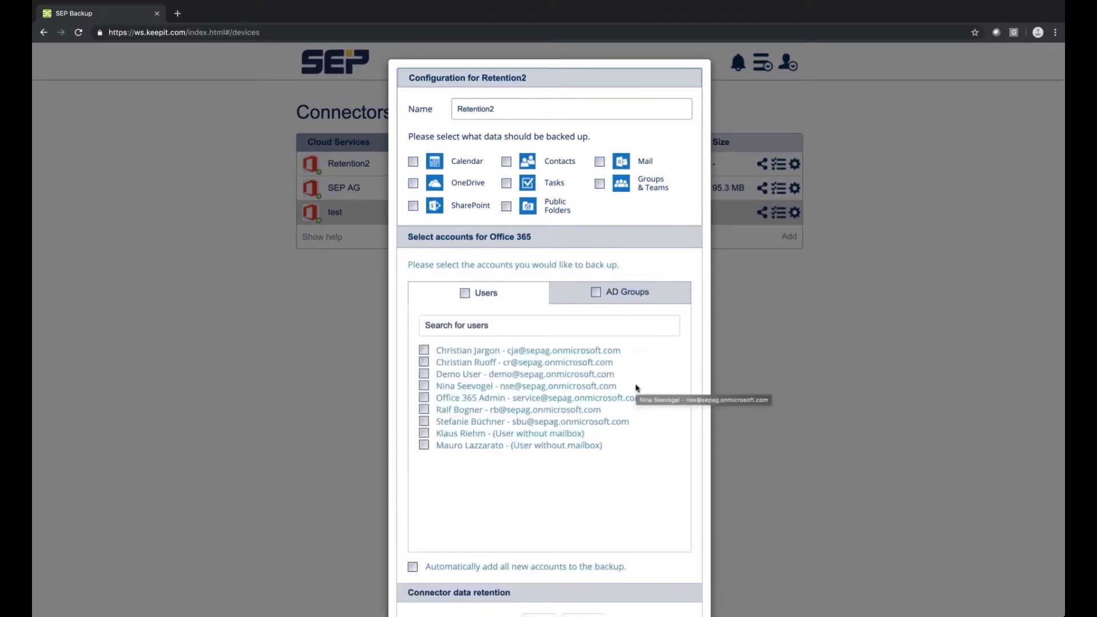
pyautogui.click(424, 422)
pyautogui.click(424, 411)
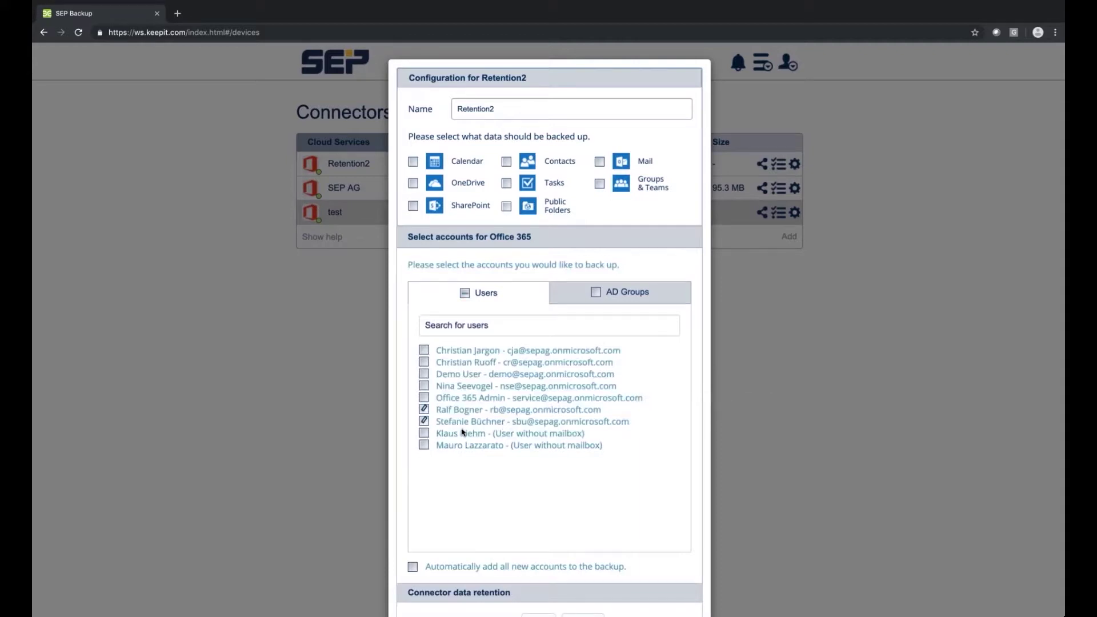
# Include Calendar, SharePoint, Contacts, Tasks, Public Folders and Mail data in the backup.
pyautogui.click(414, 162)
pyautogui.click(413, 207)
pyautogui.click(506, 161)
pyautogui.click(507, 183)
pyautogui.click(507, 207)
pyautogui.click(600, 162)
# Limit retention to 1 month and save, confirming with the account password.
pyautogui.scroll(-2, 537, 388)
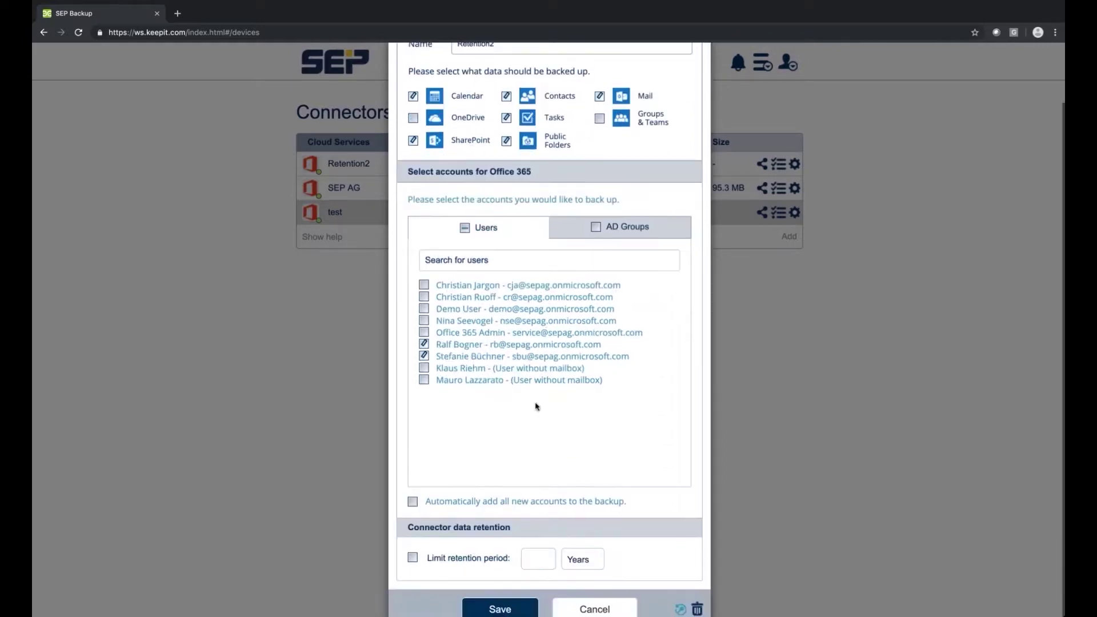
pyautogui.click(413, 558)
pyautogui.click(587, 560)
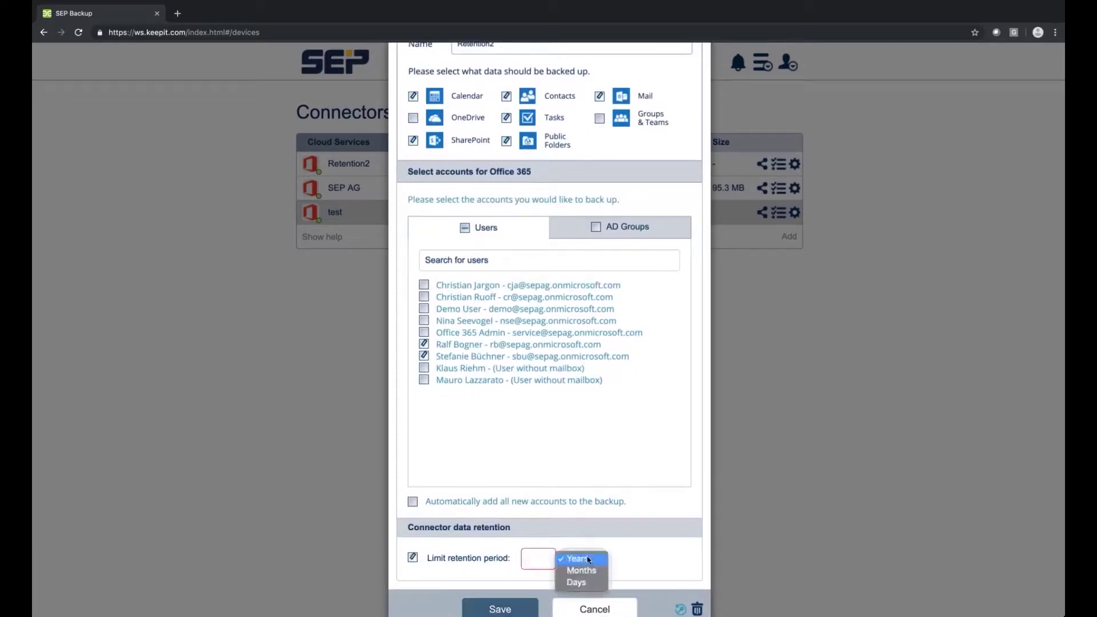
pyautogui.click(587, 571)
pyautogui.click(558, 558)
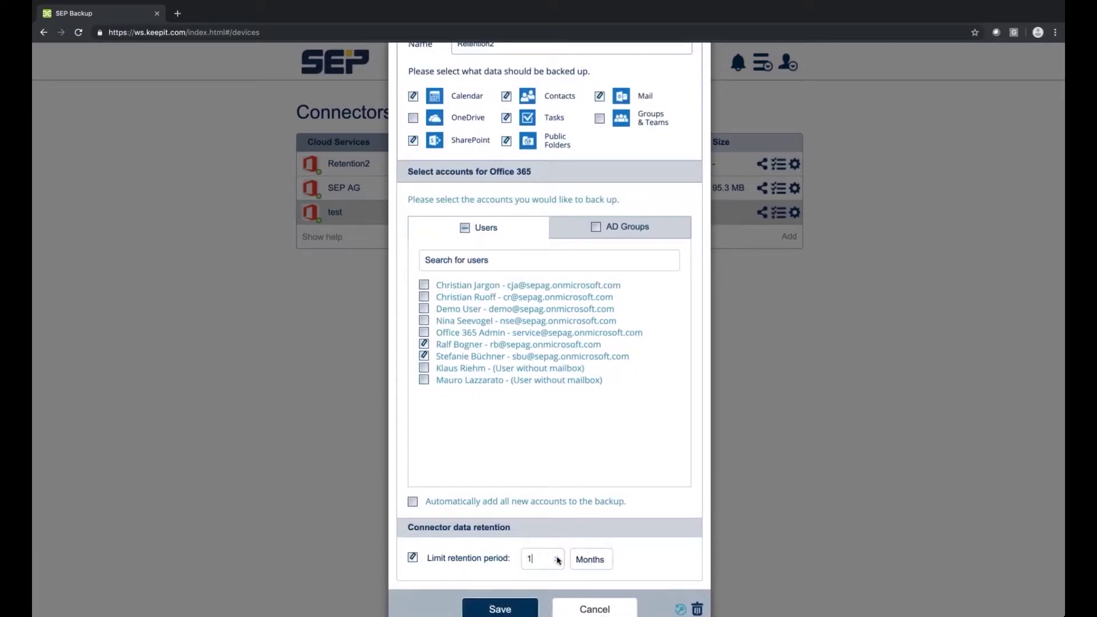
pyautogui.scroll(2, 623, 410)
pyautogui.scroll(-2, 572, 514)
pyautogui.click(514, 608)
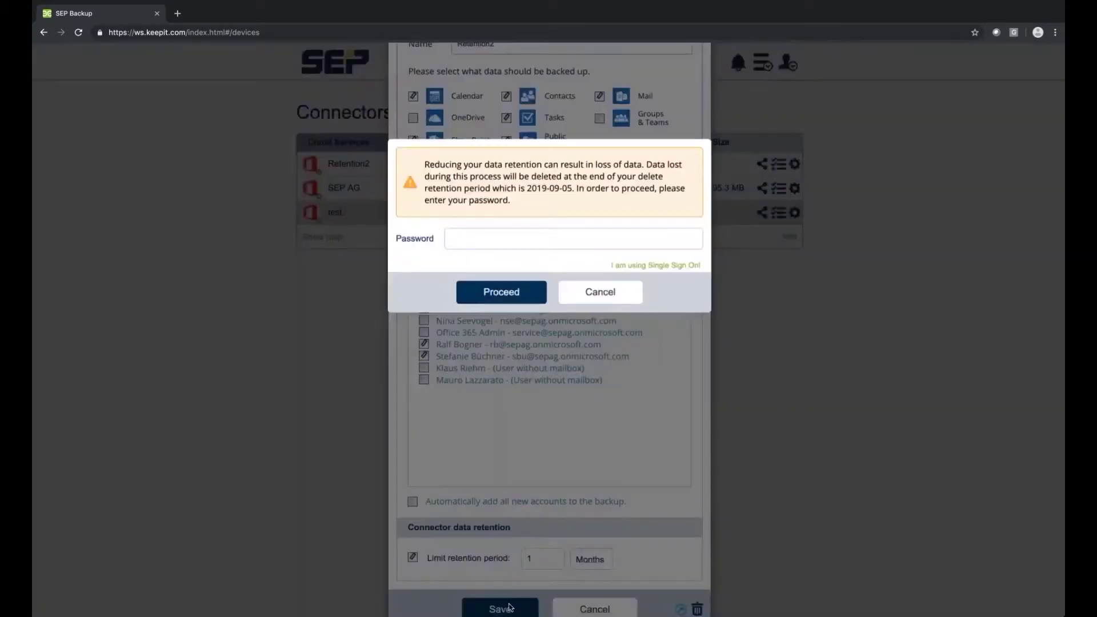
pyautogui.click(541, 244)
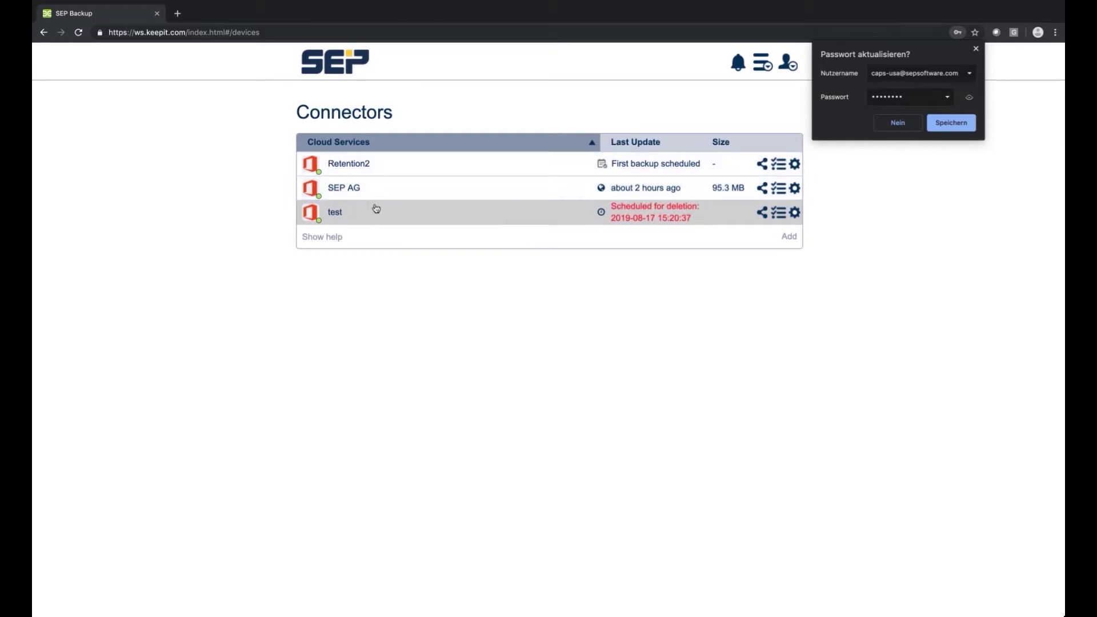
pyautogui.click(931, 123)
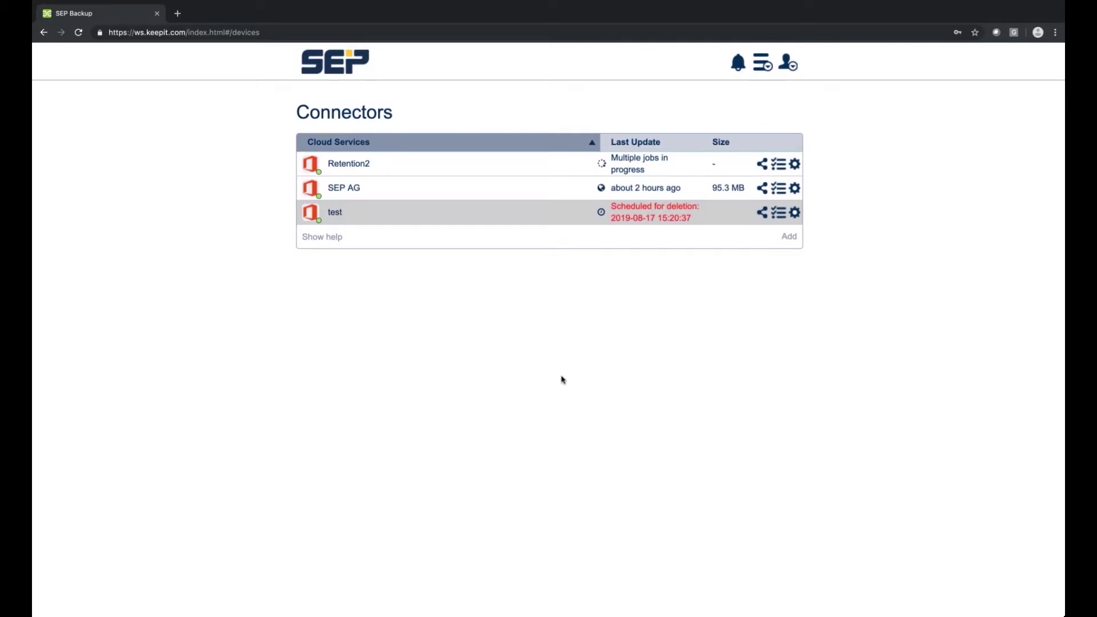
# Wait until Retention2 shows multiple jobs in progress, then open the account menu.
pyautogui.click(792, 67)
# Start a new portal user and give it the Standard Support role.
pyautogui.click(764, 64)
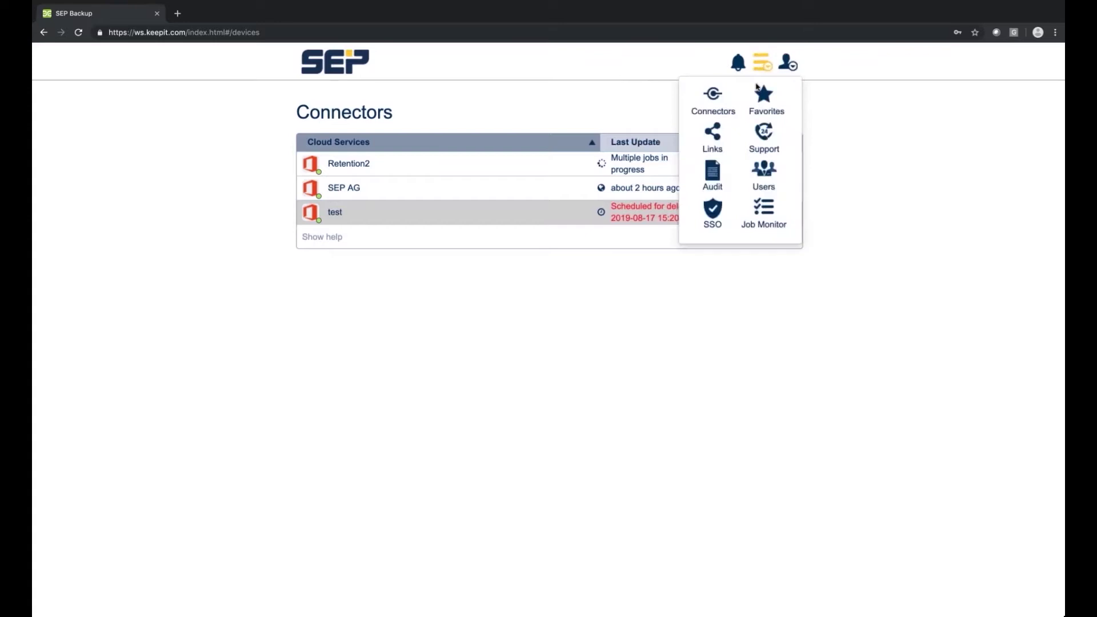
pyautogui.click(764, 175)
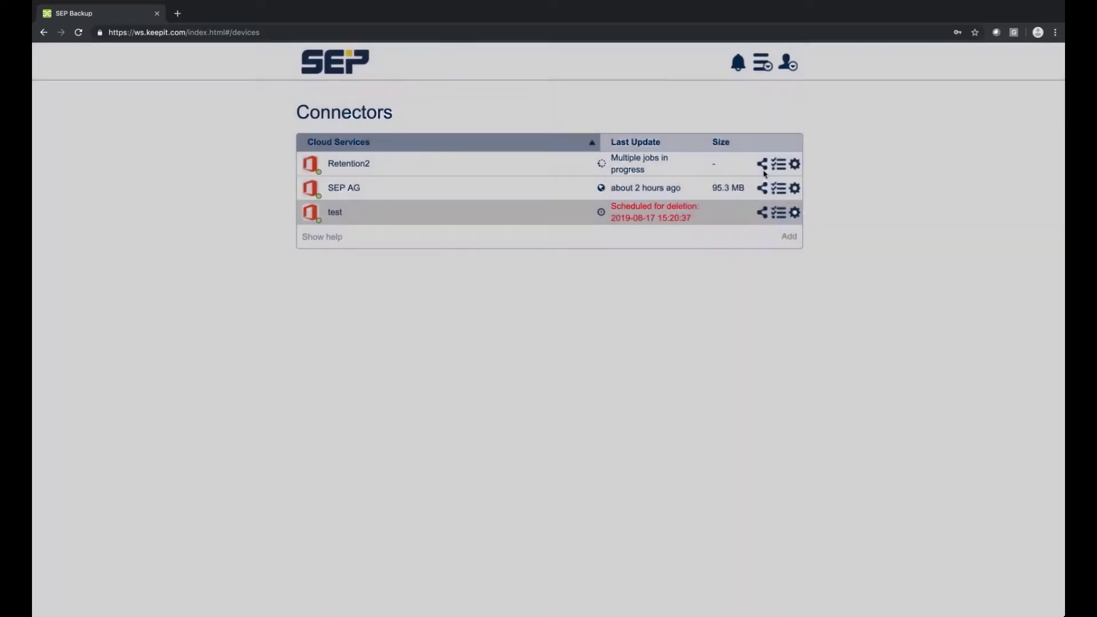
pyautogui.click(507, 190)
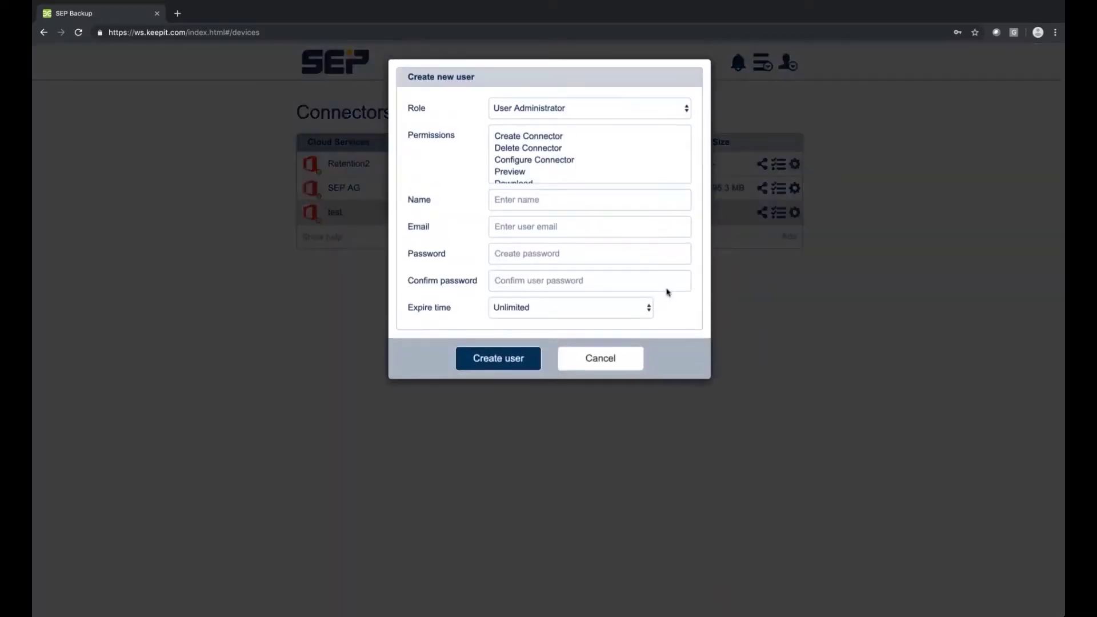
pyautogui.click(668, 110)
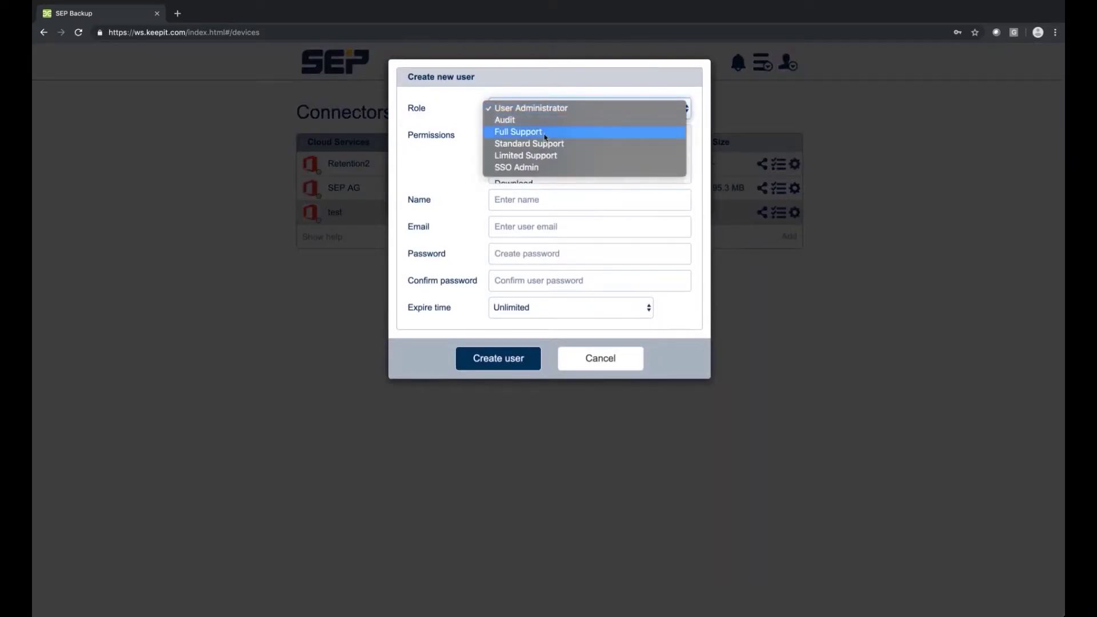
pyautogui.click(547, 132)
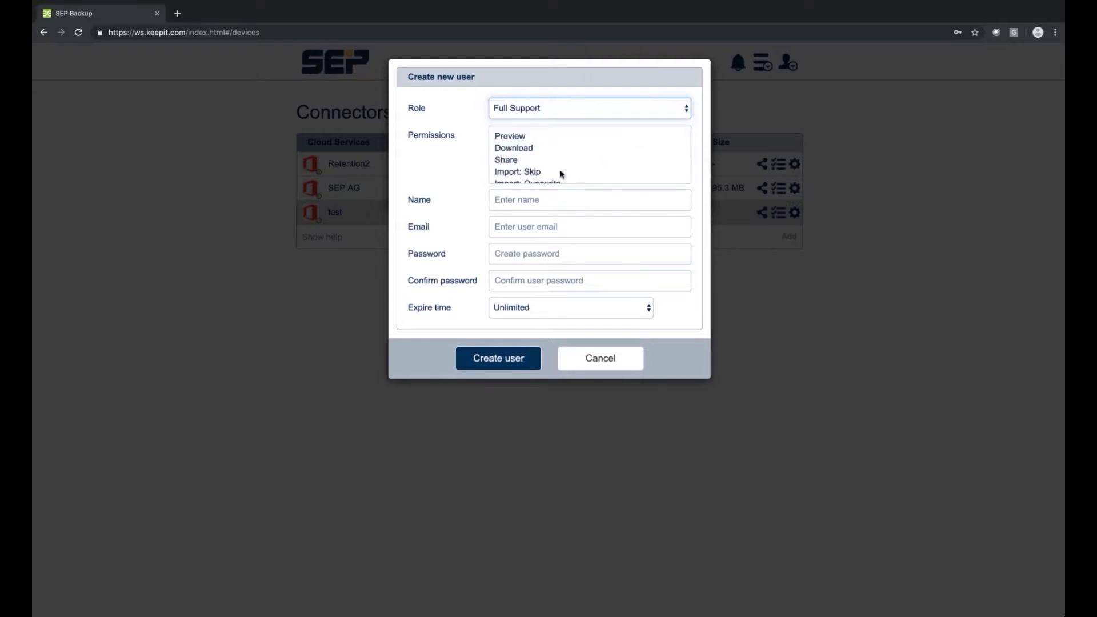
pyautogui.scroll(-2, 568, 146)
pyautogui.scroll(2, 569, 146)
pyautogui.scroll(-1, 552, 148)
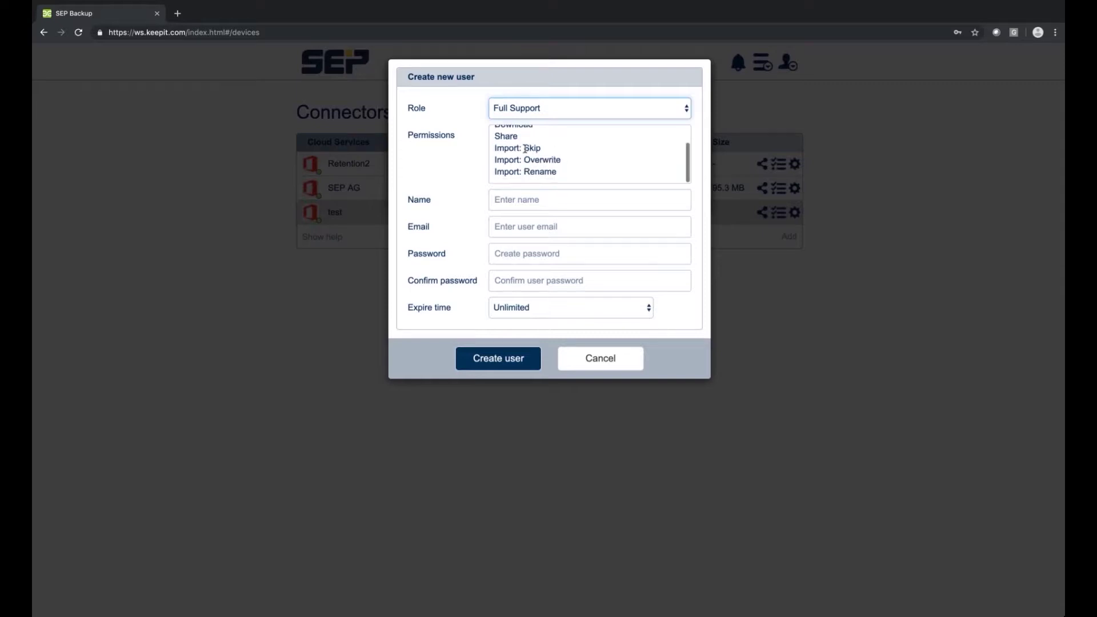
pyautogui.click(577, 108)
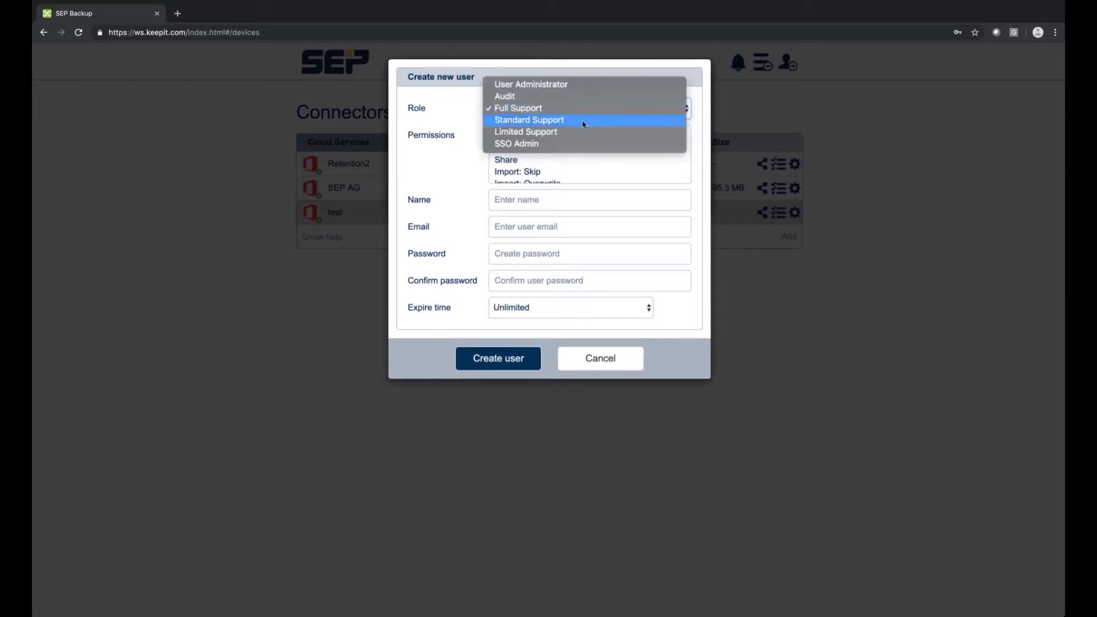
pyautogui.click(595, 125)
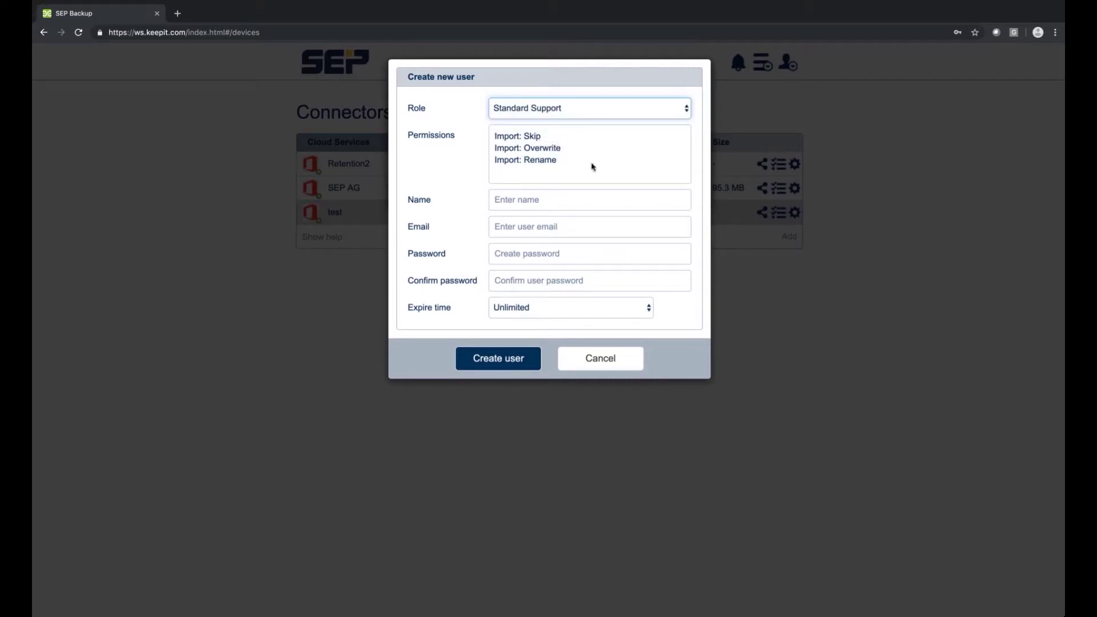
# Set the user's access to expire after 1 week, create the user, and return to Connectors.
pyautogui.click(558, 311)
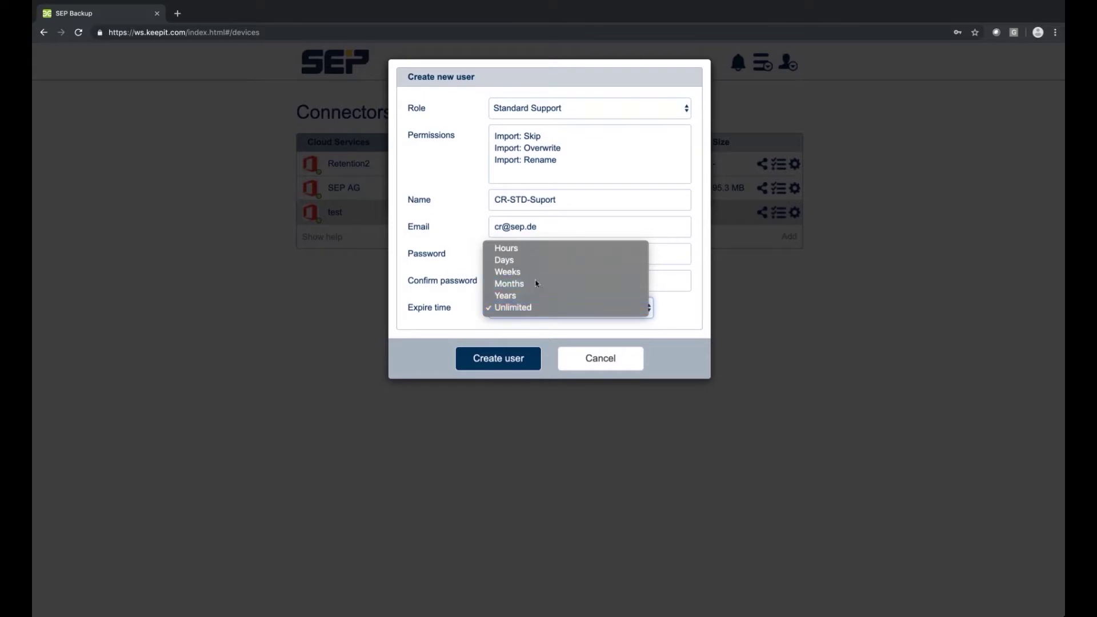
pyautogui.click(537, 284)
pyautogui.click(546, 303)
pyautogui.click(557, 298)
pyautogui.click(509, 307)
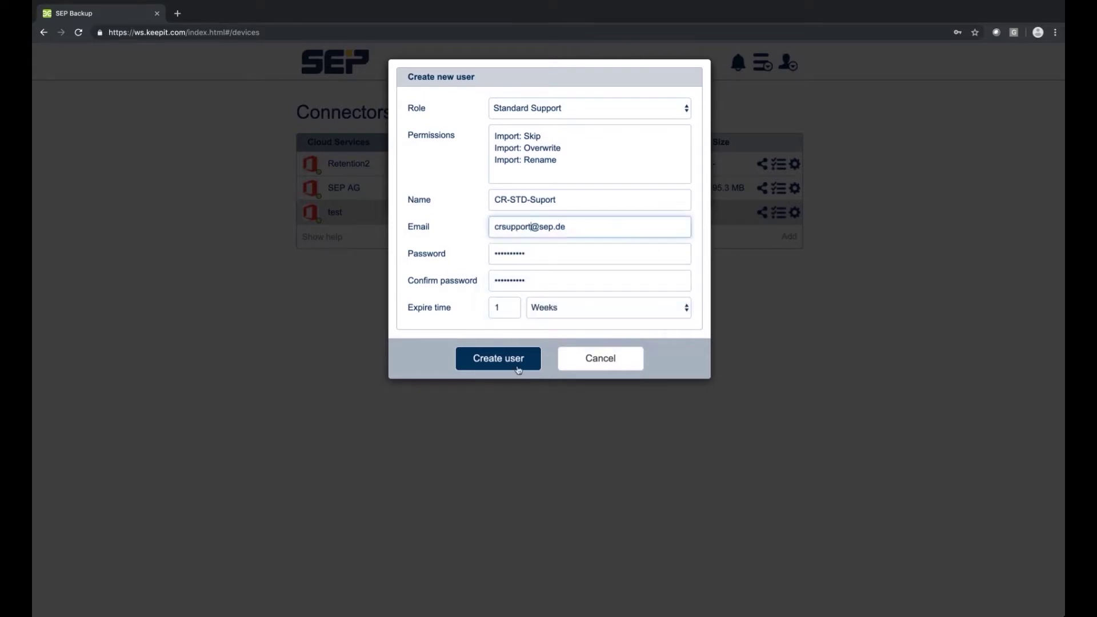
pyautogui.click(512, 362)
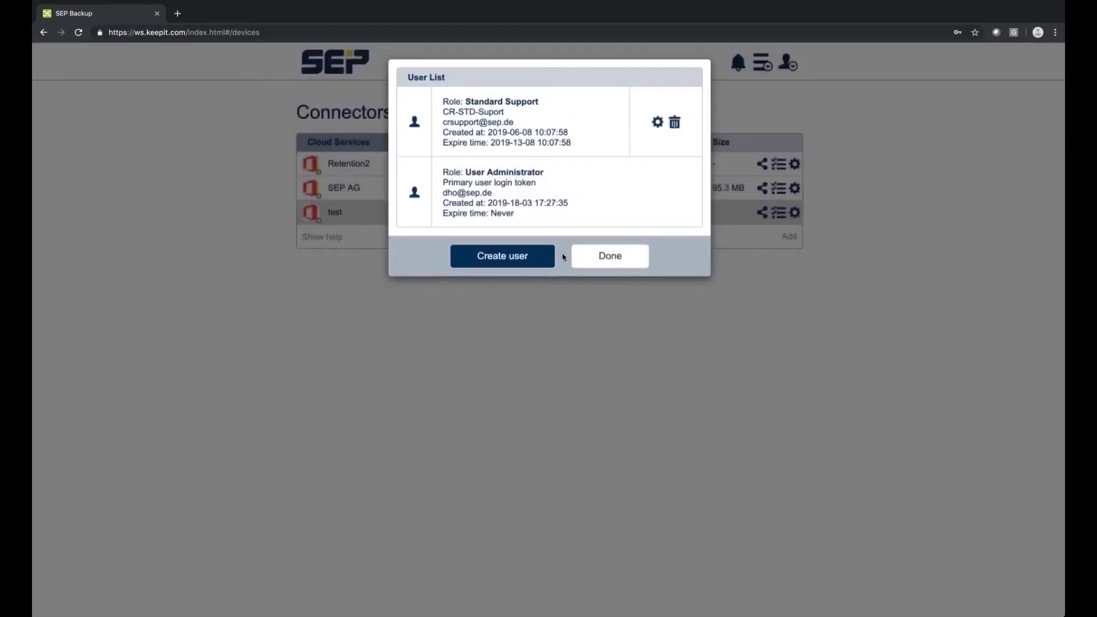
pyautogui.click(608, 255)
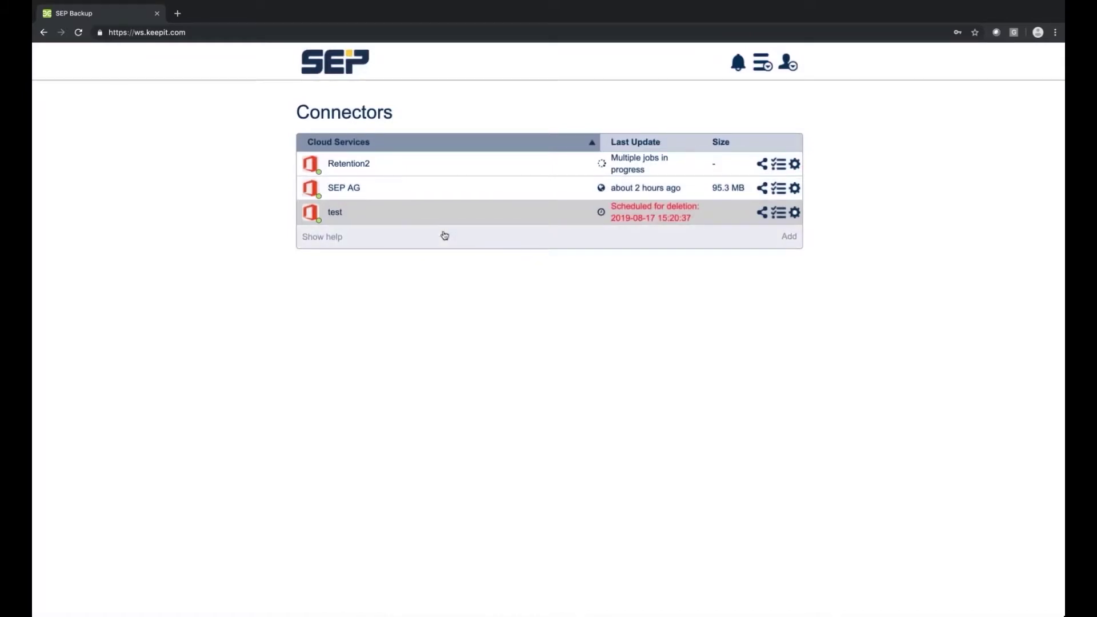
pyautogui.click(763, 61)
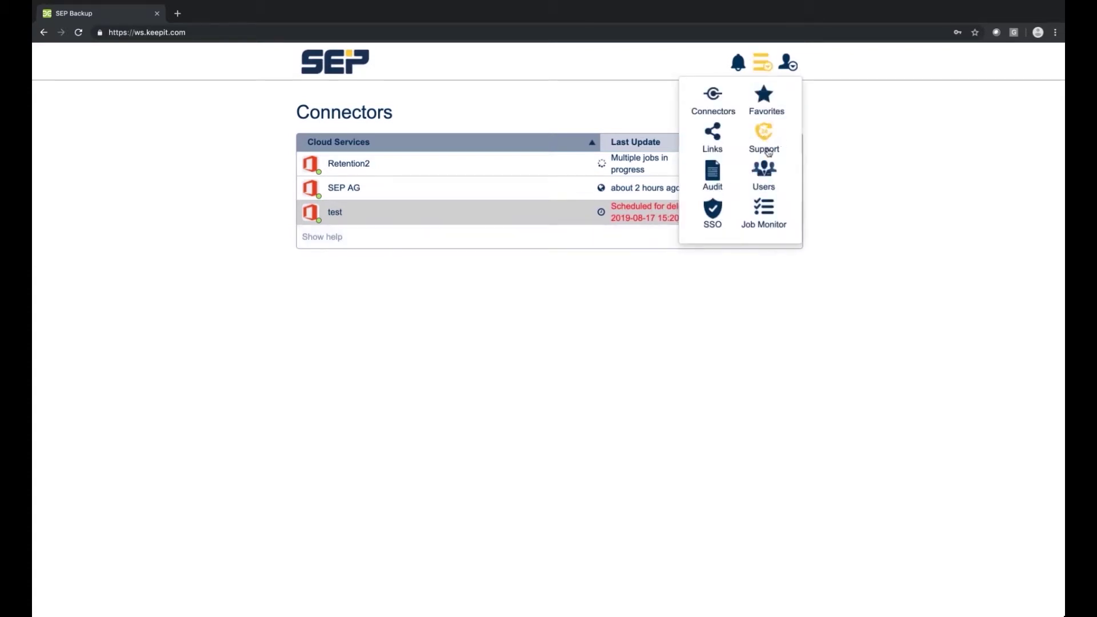
pyautogui.click(764, 208)
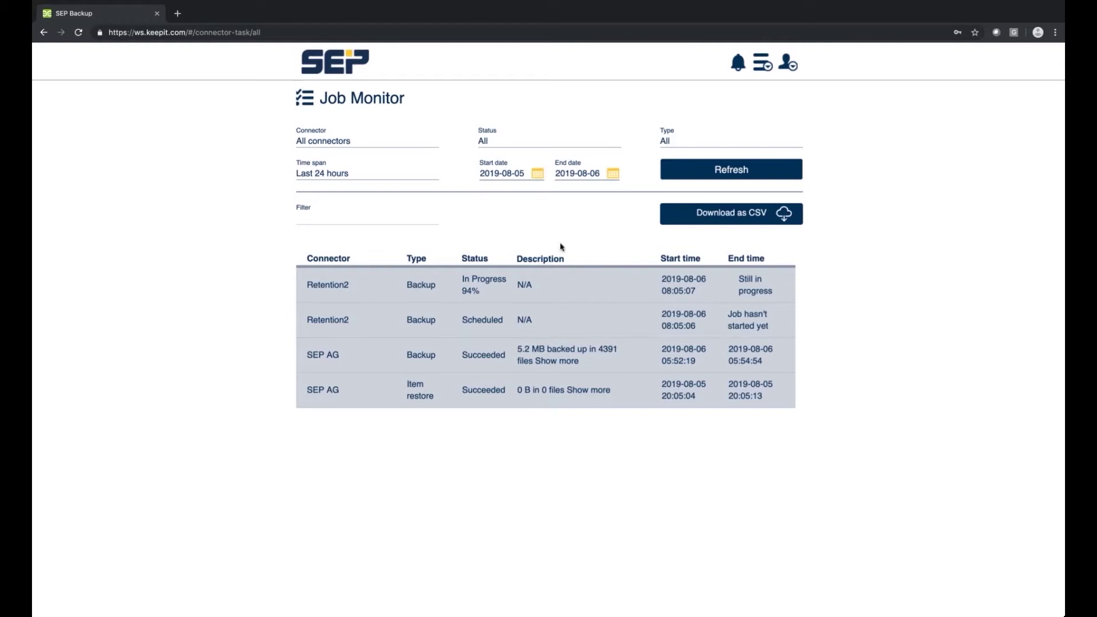
pyautogui.click(531, 172)
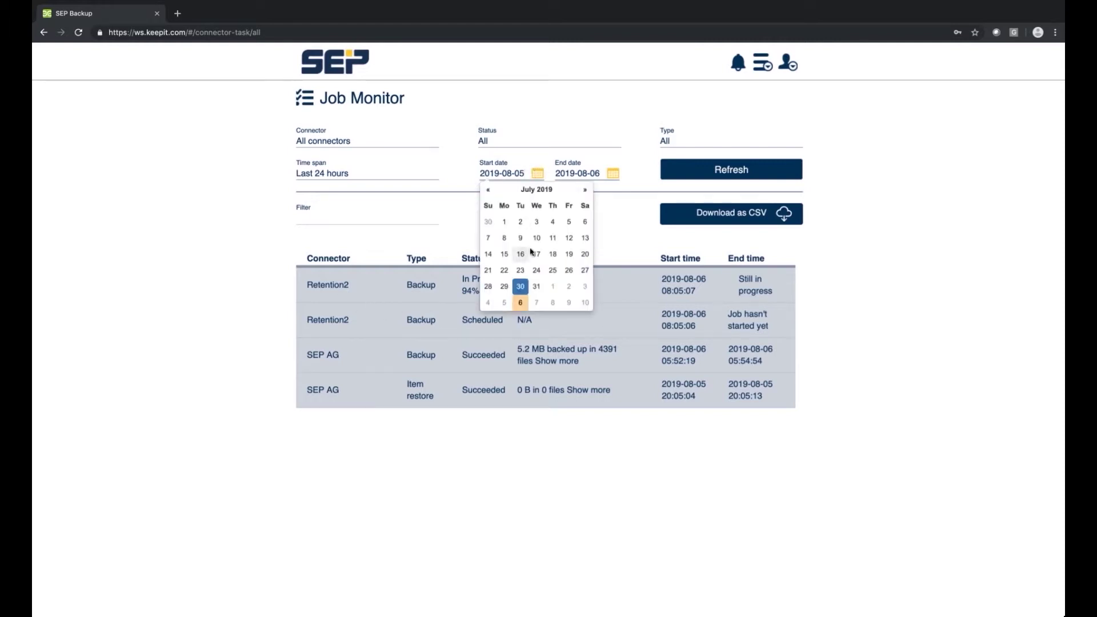
pyautogui.click(550, 255)
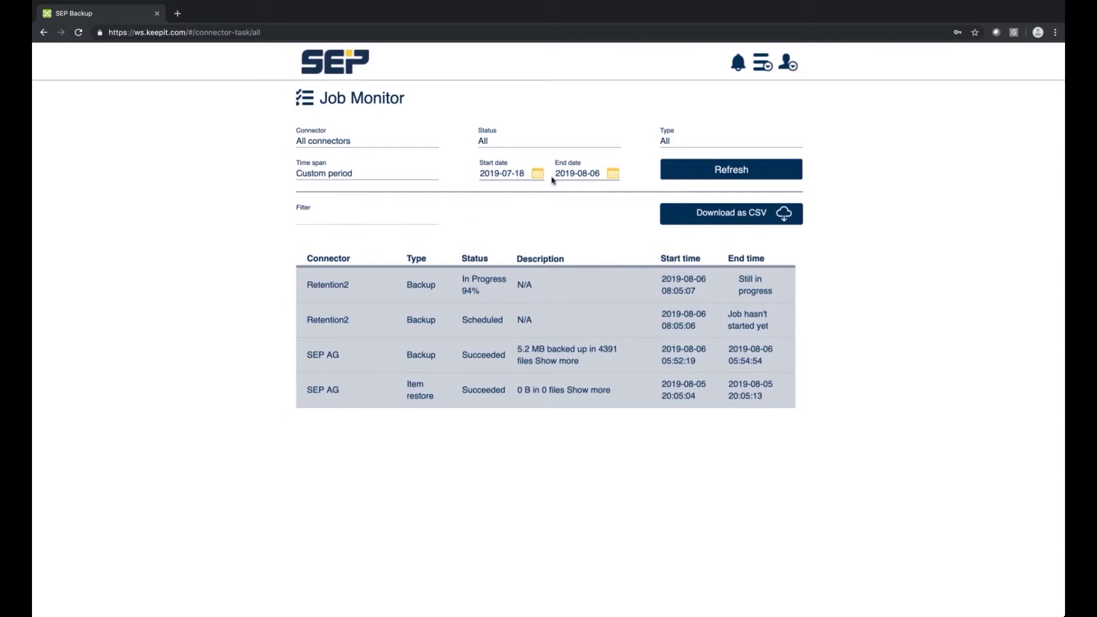
pyautogui.click(694, 169)
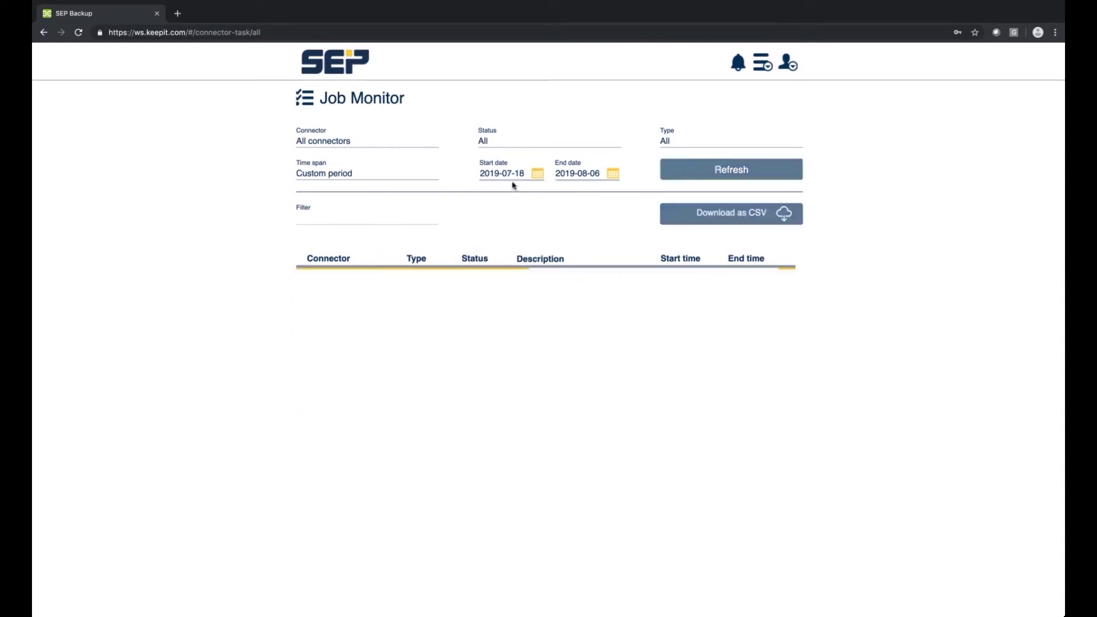
pyautogui.scroll(-1, 584, 396)
pyautogui.scroll(-15, 583, 395)
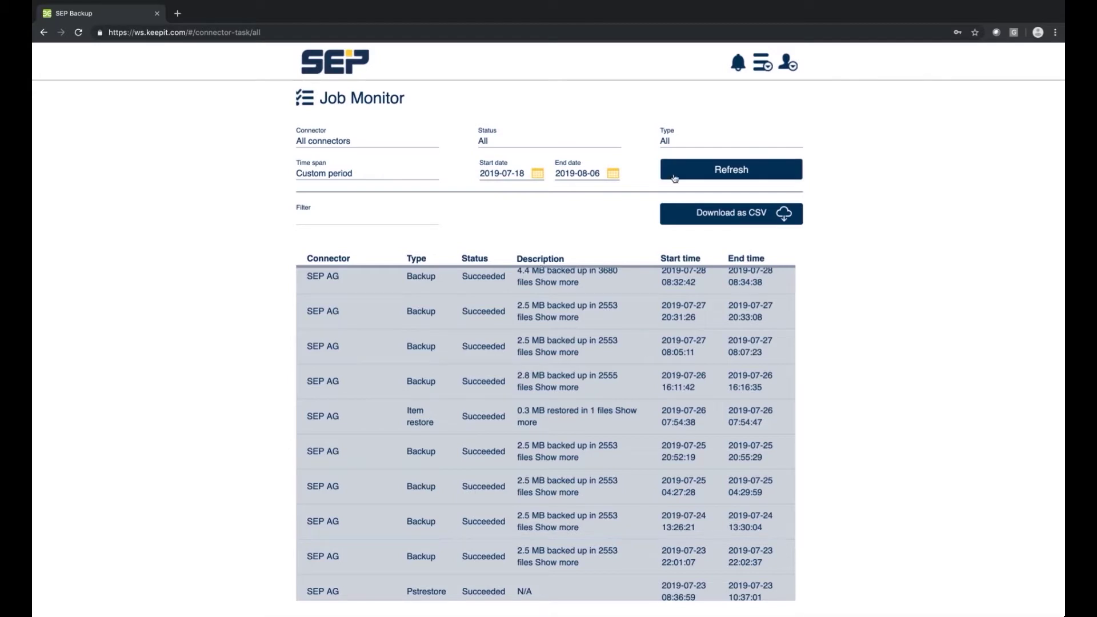
pyautogui.click(349, 142)
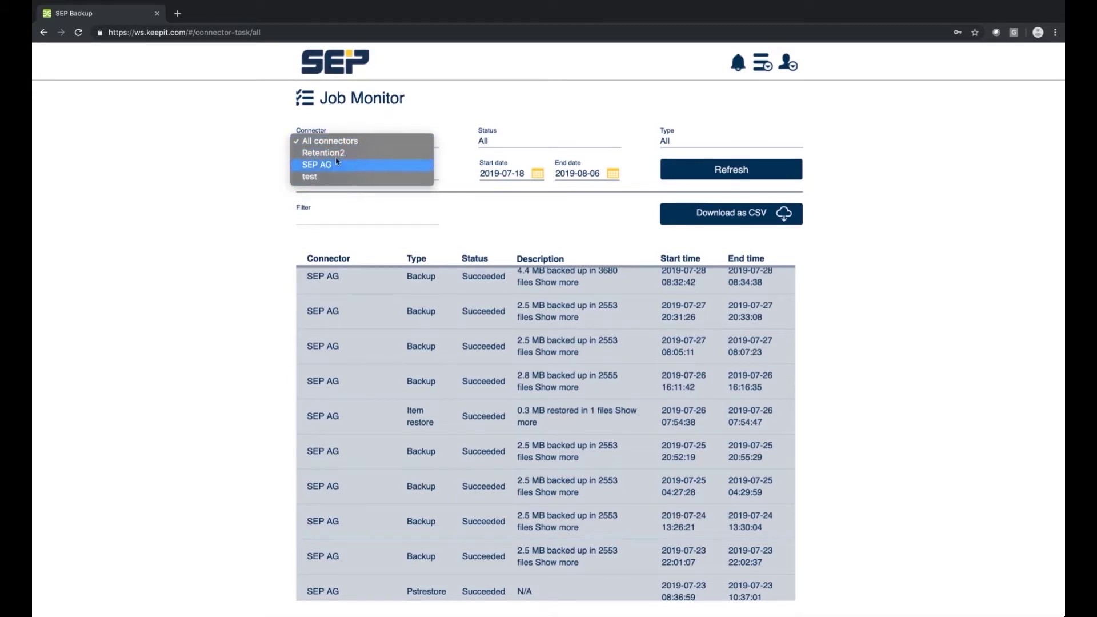
pyautogui.click(686, 137)
pyautogui.click(769, 65)
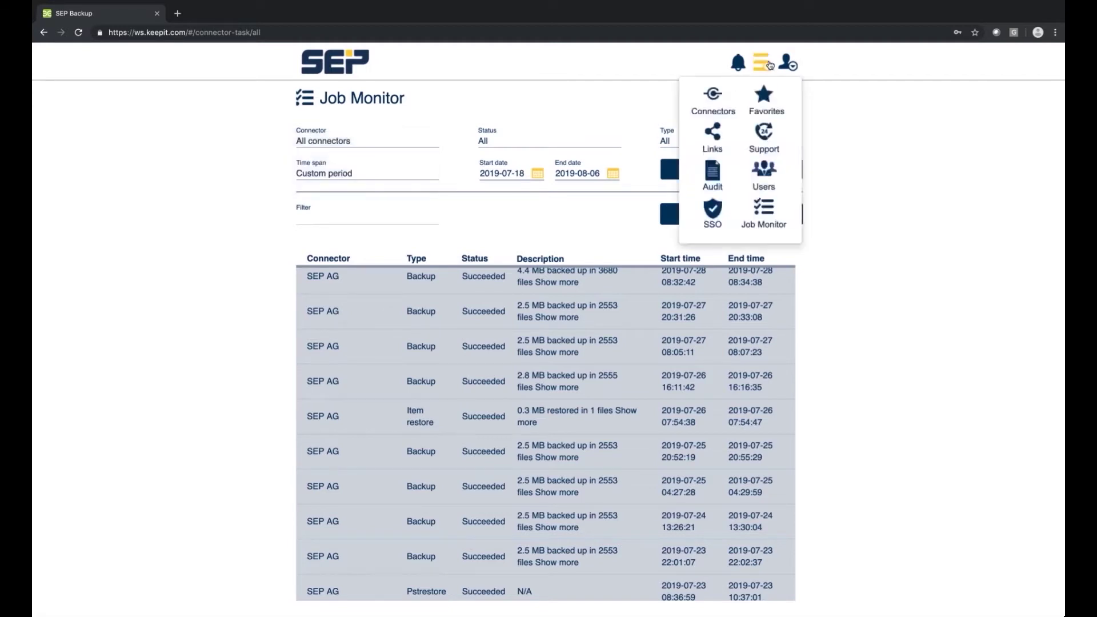
pyautogui.click(361, 71)
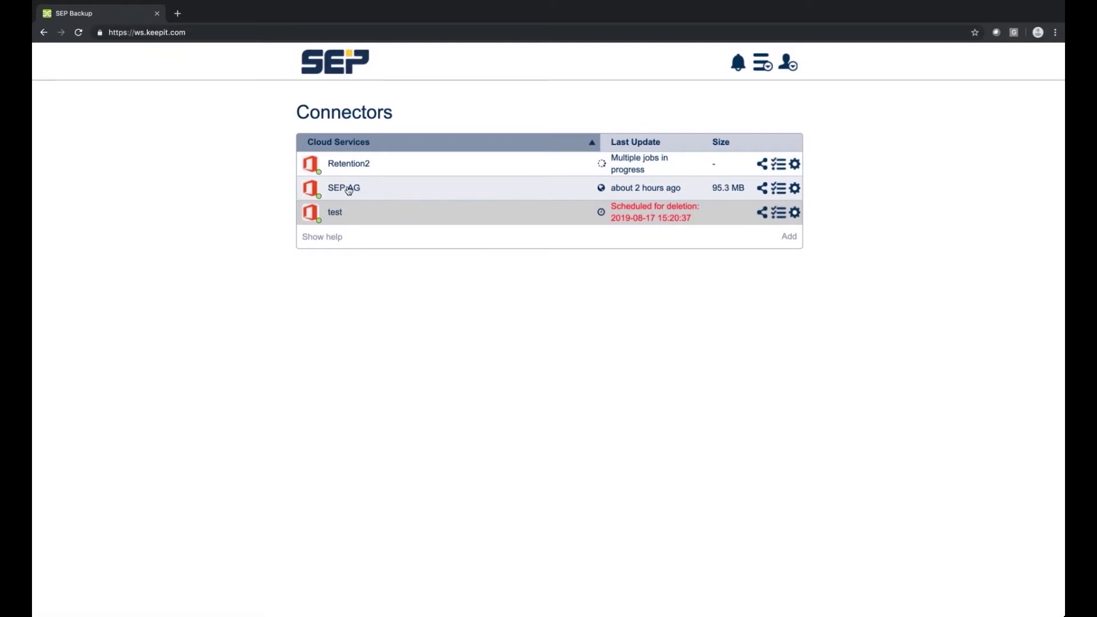
pyautogui.click(360, 189)
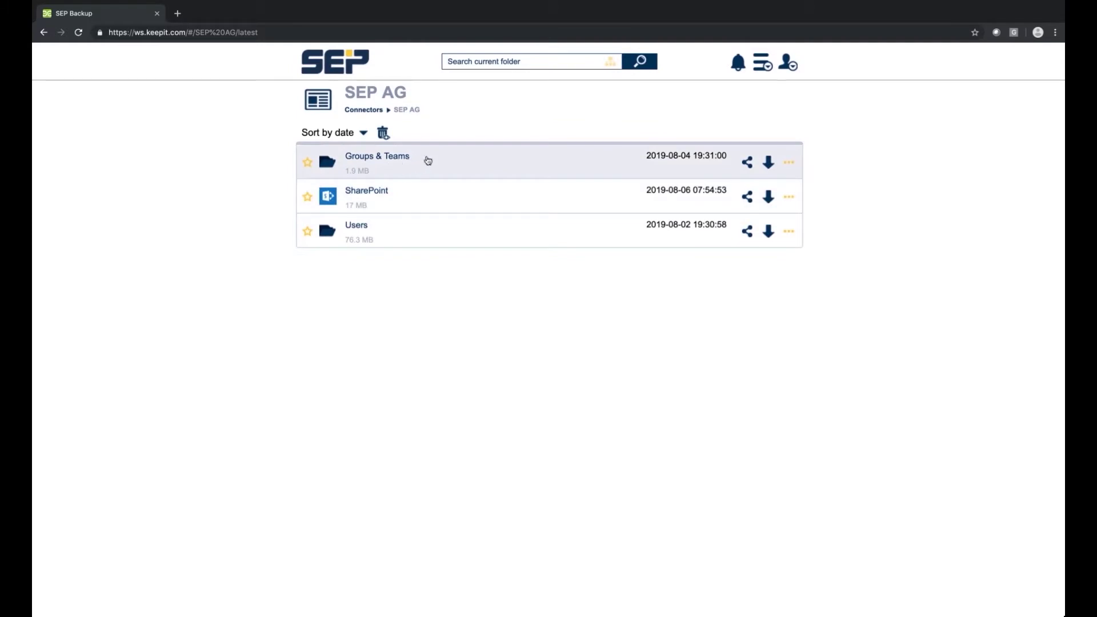
# Browse SEP AG > Users > Demo User > OneDrive > Documents and show index.htm's options.
pyautogui.click(400, 236)
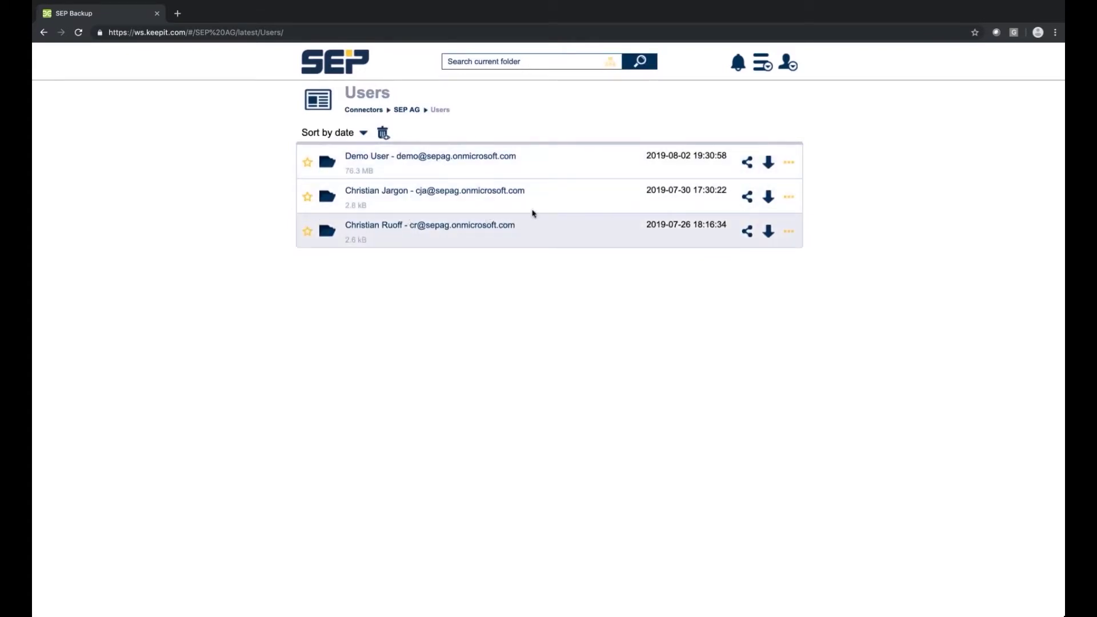
pyautogui.click(377, 164)
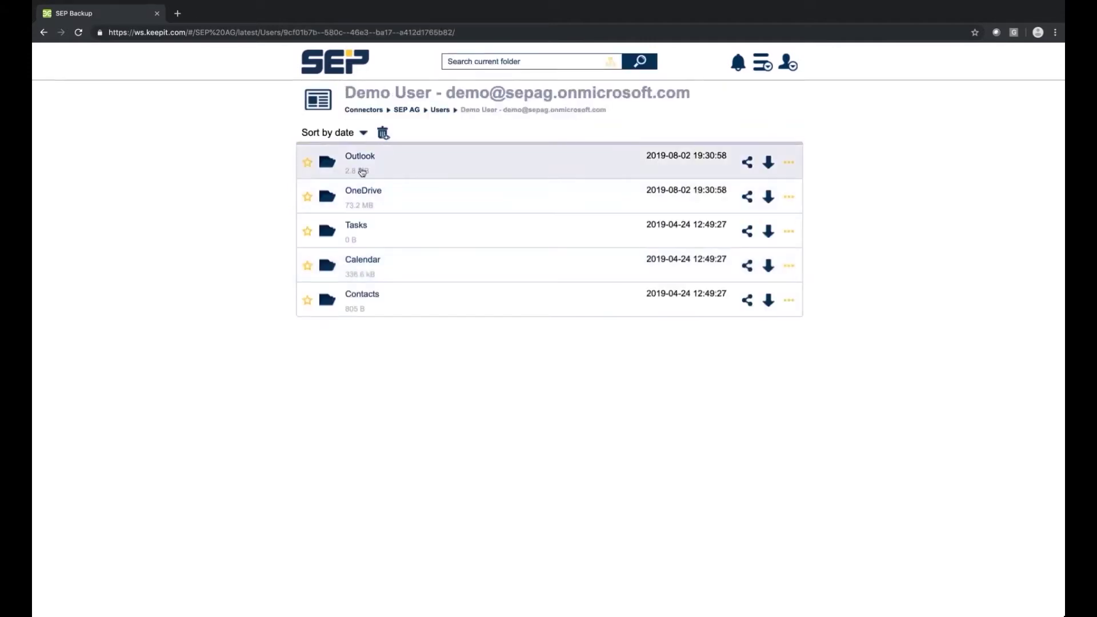
pyautogui.click(511, 199)
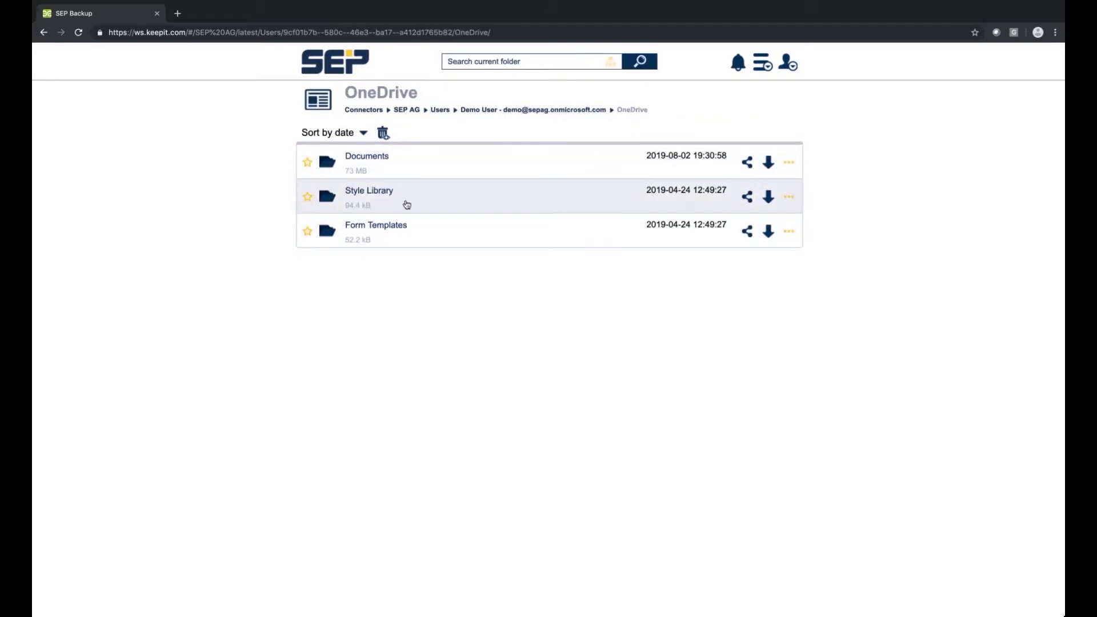
pyautogui.click(429, 172)
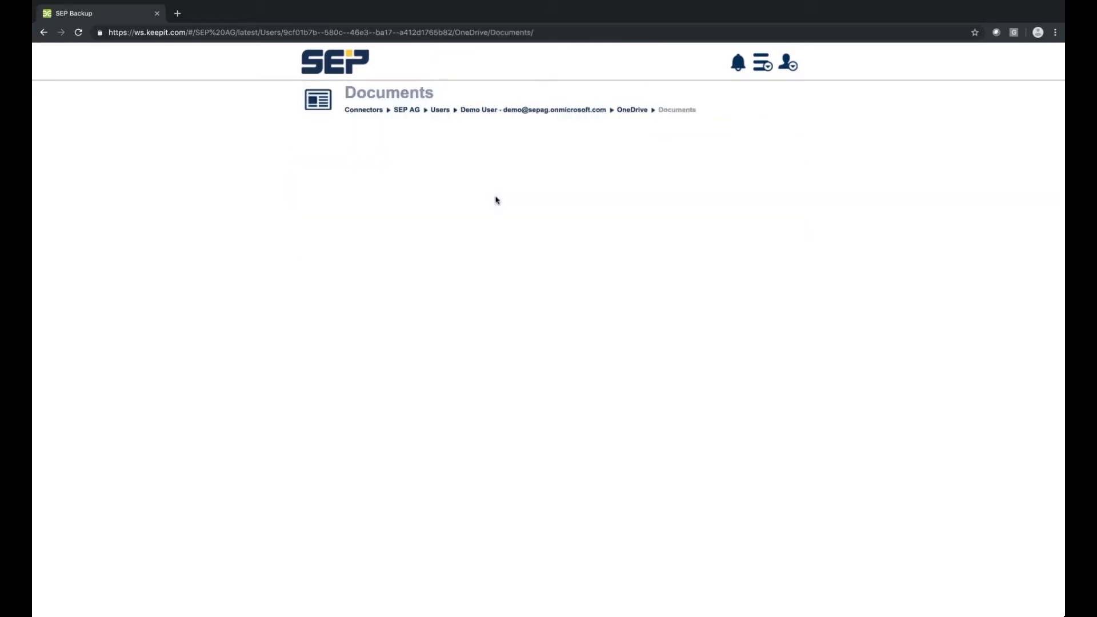
pyautogui.scroll(-15, 466, 426)
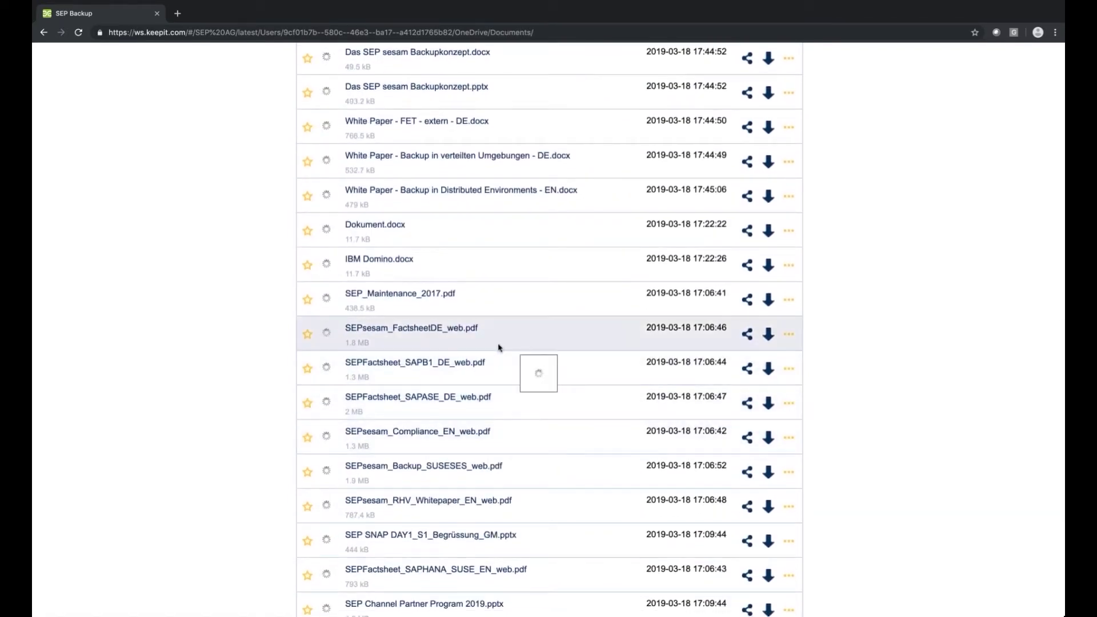
pyautogui.moveTo(551, 357)
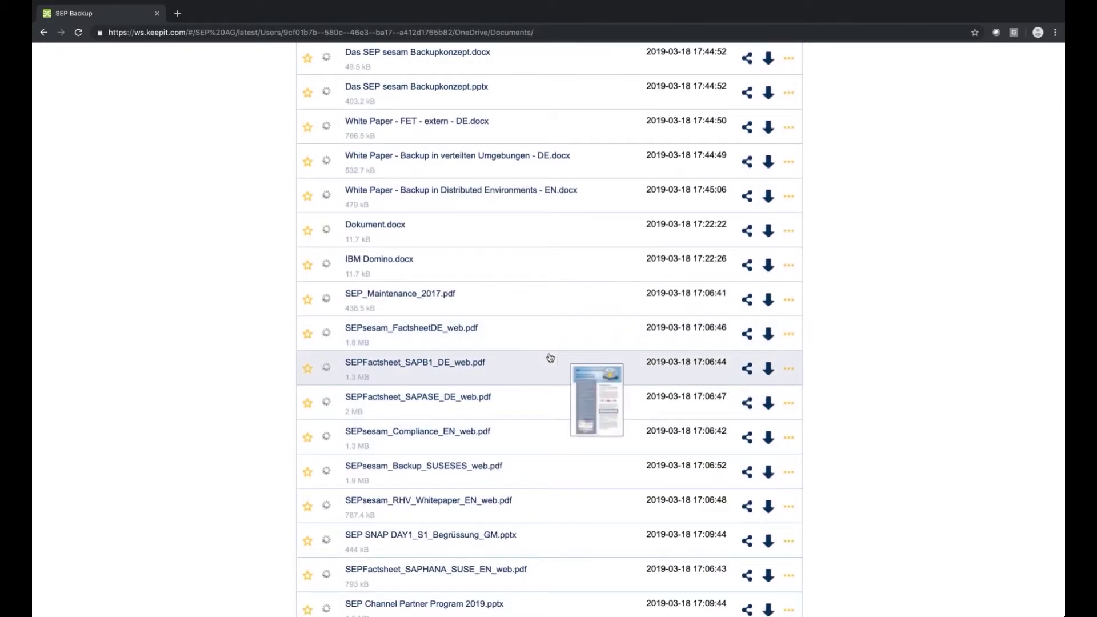
pyautogui.scroll(5, 543, 311)
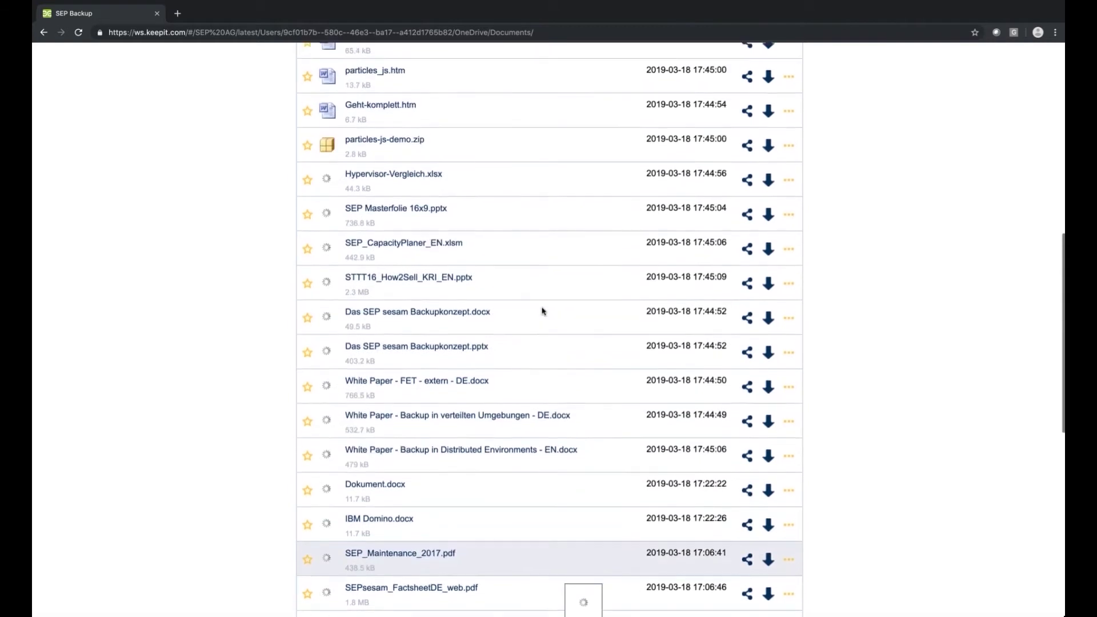
pyautogui.scroll(9, 543, 311)
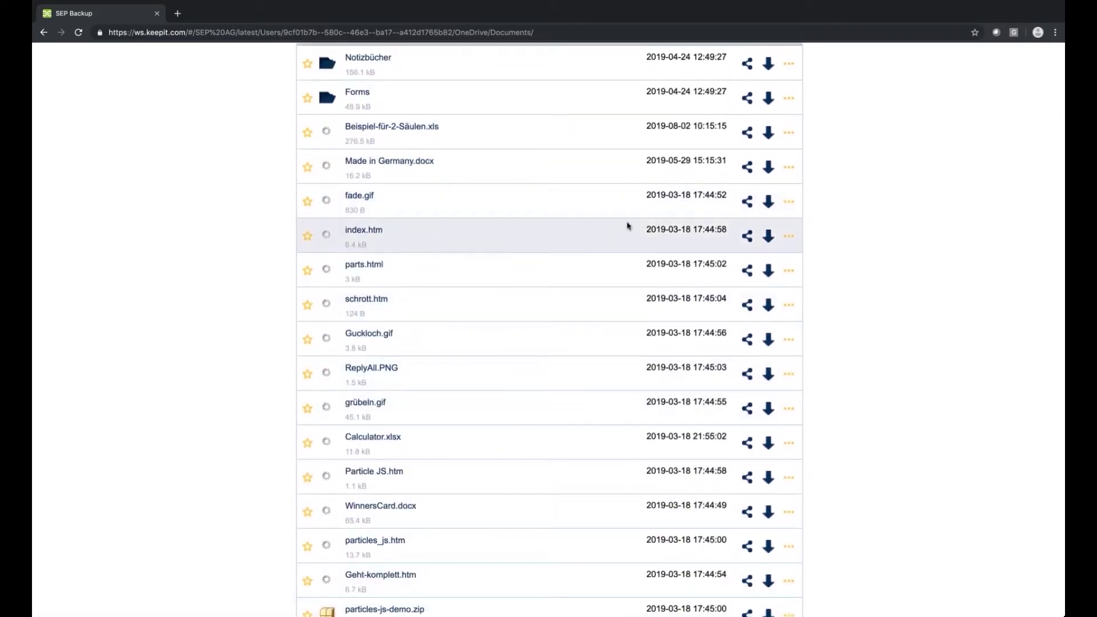
pyautogui.click(789, 237)
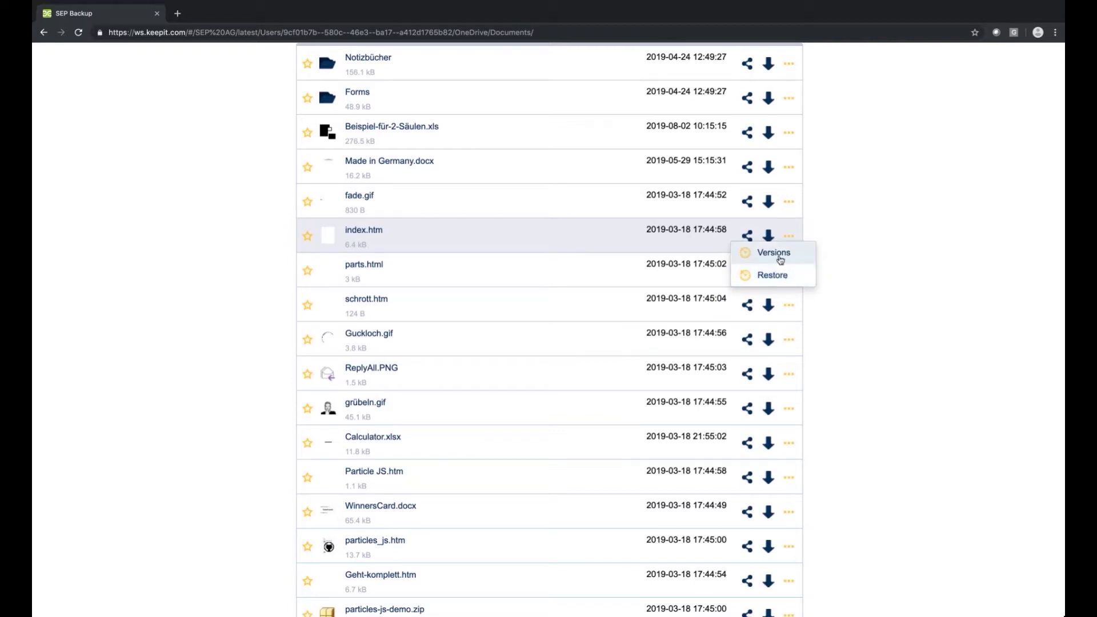
pyautogui.click(779, 259)
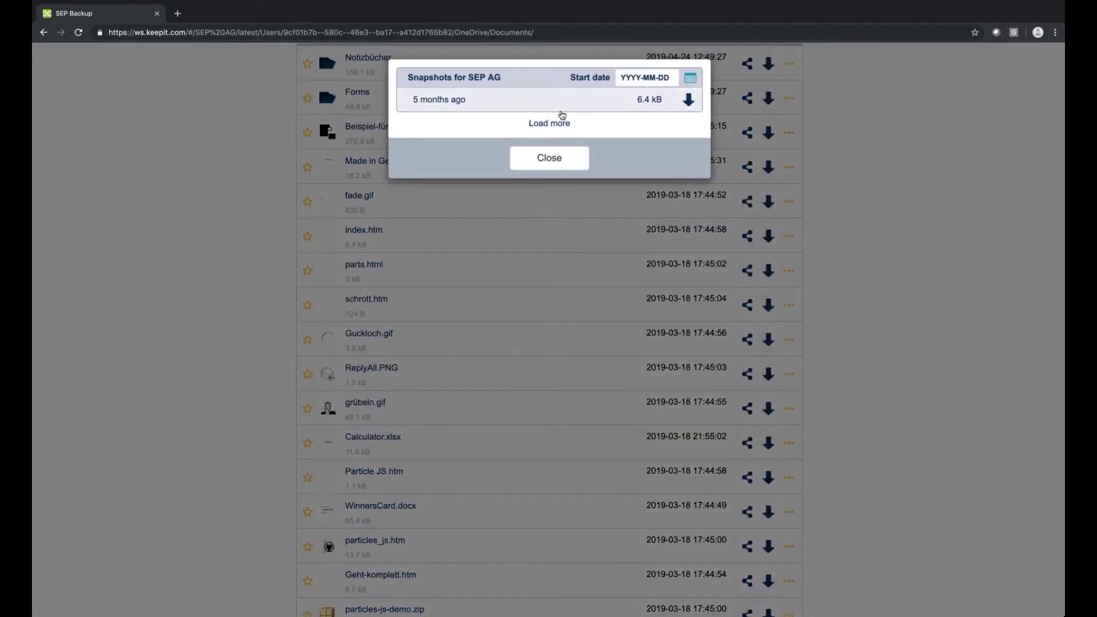
pyautogui.click(569, 157)
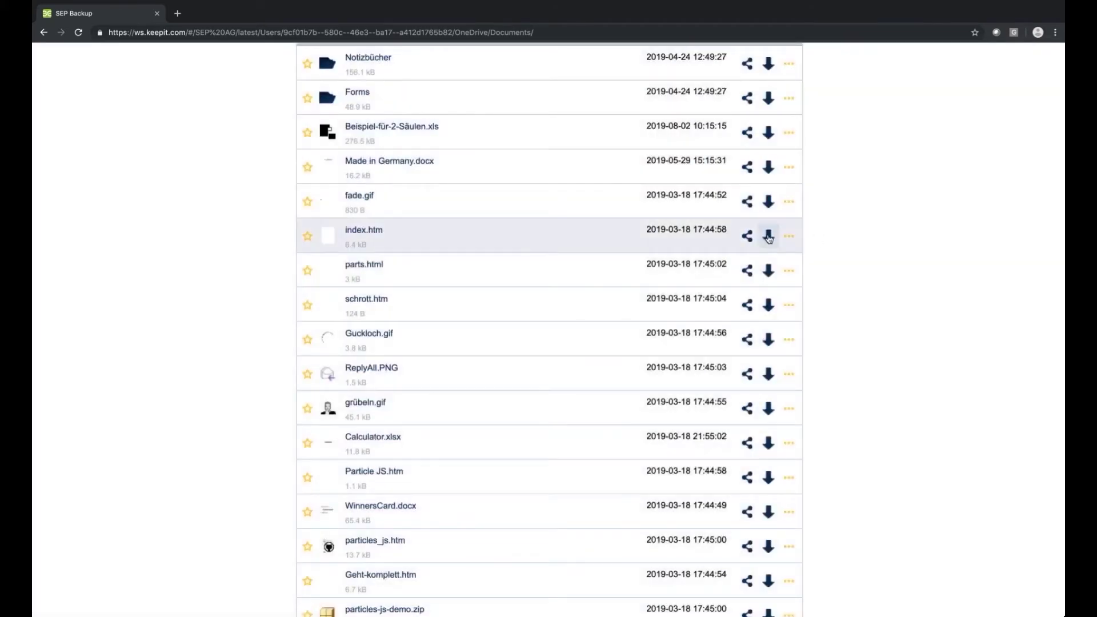
pyautogui.scroll(-8, 515, 303)
pyautogui.moveTo(327, 282)
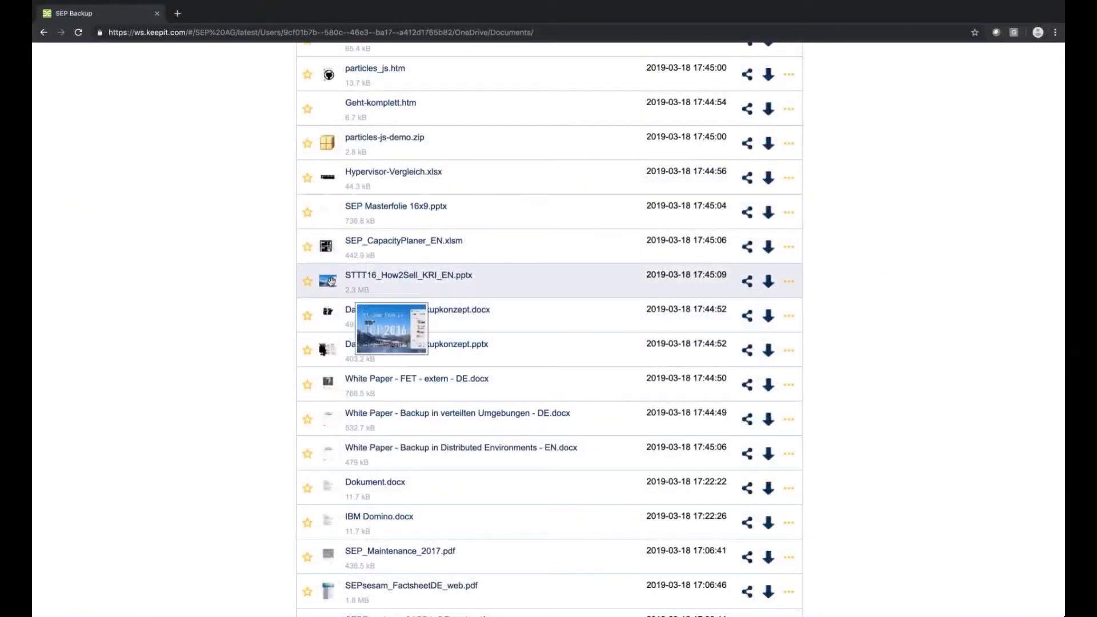
pyautogui.scroll(-2, 354, 400)
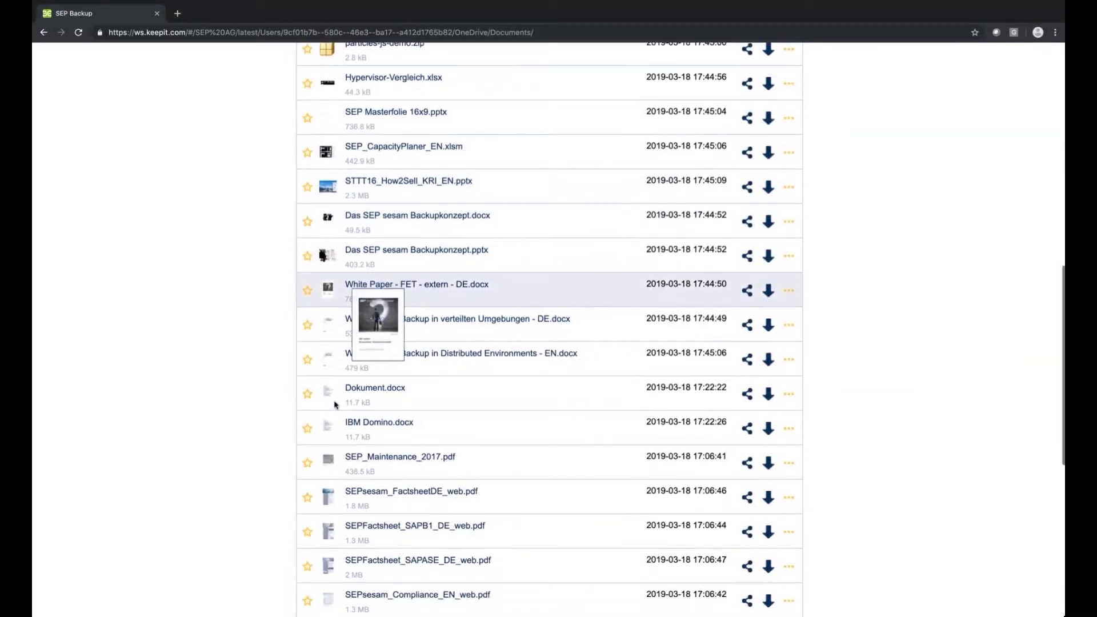
pyautogui.moveTo(326, 493)
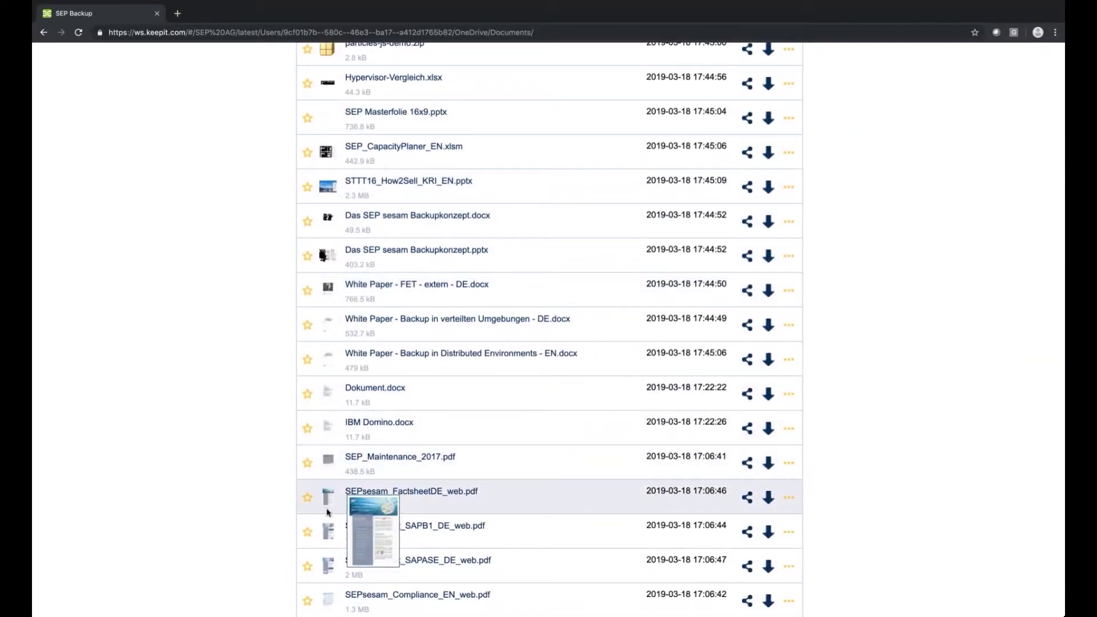
pyautogui.scroll(-1, 333, 486)
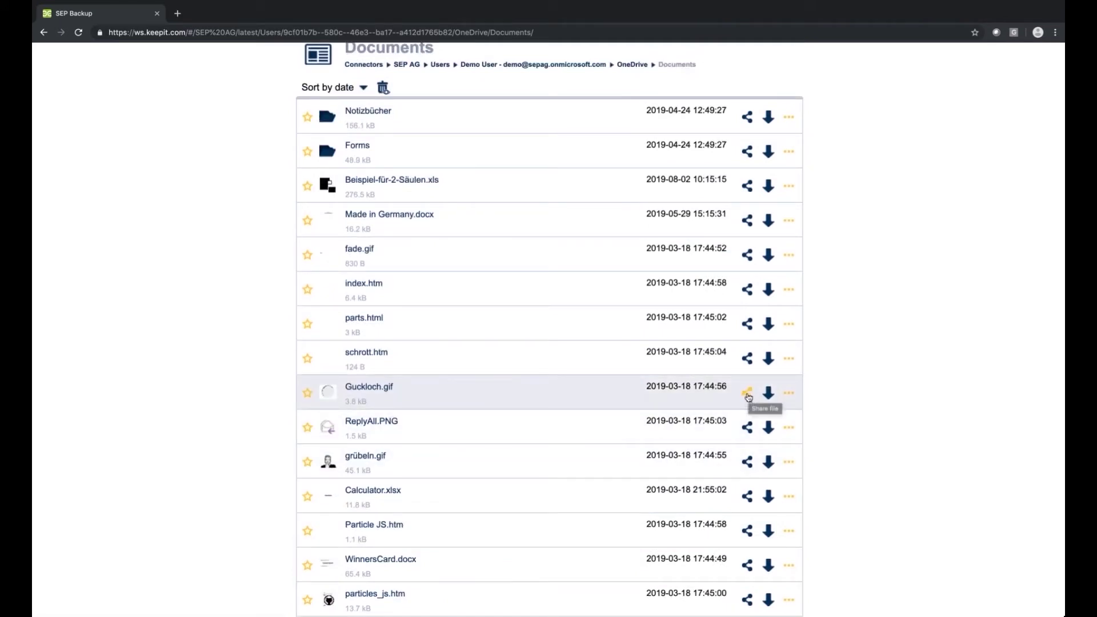
# Create a password-protected, 3-week public link for Guckloch.gif and copy it.
pyautogui.click(748, 395)
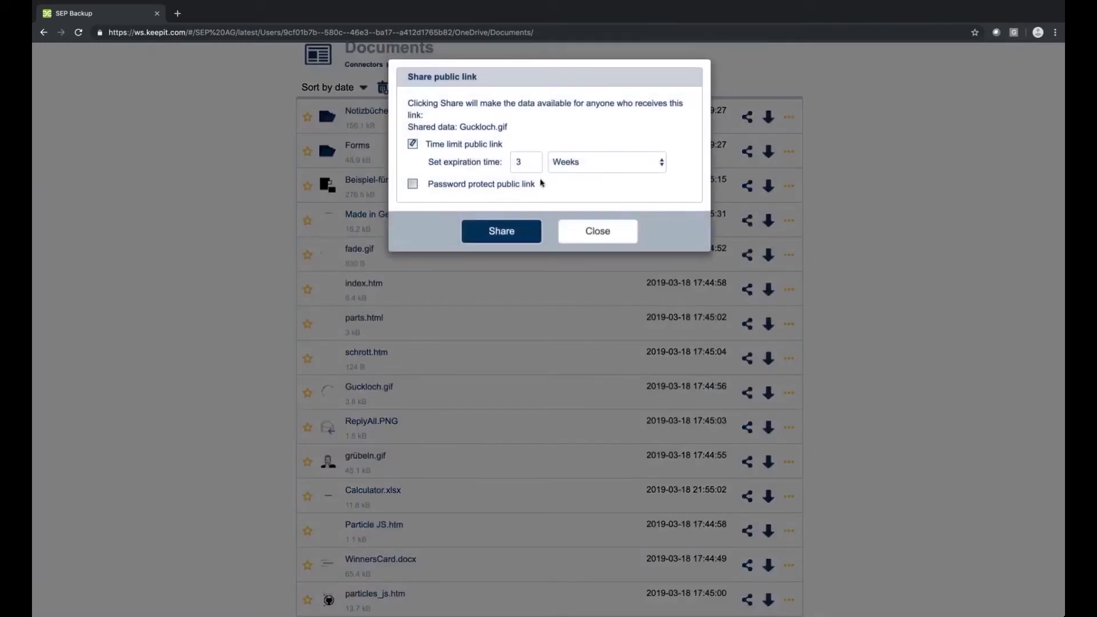
pyautogui.click(464, 187)
pyautogui.click(473, 210)
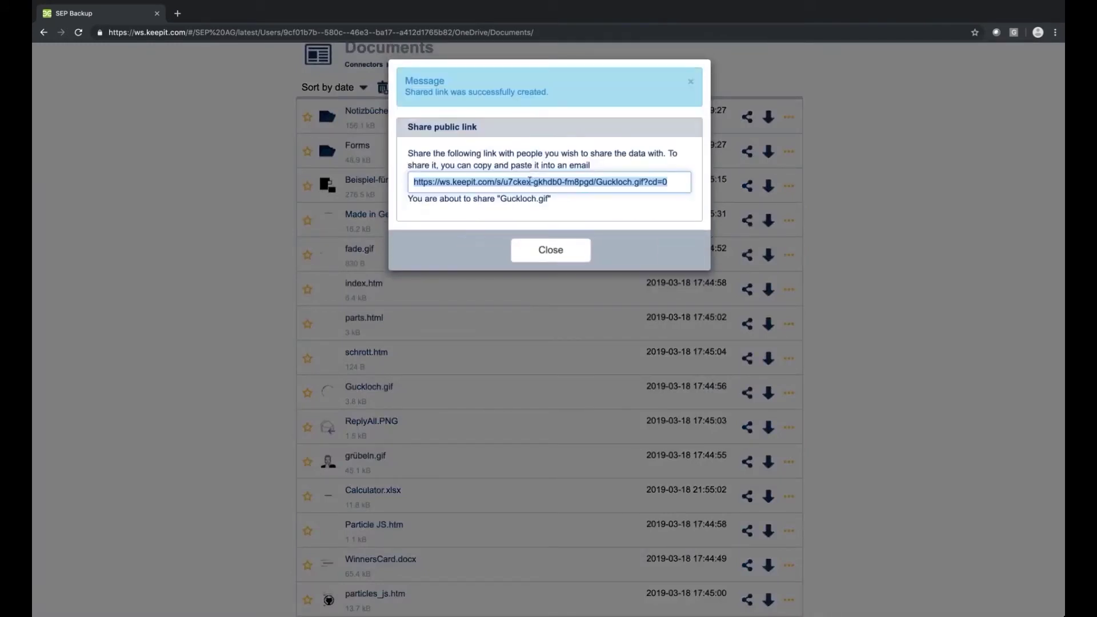
pyautogui.rightClick(529, 181)
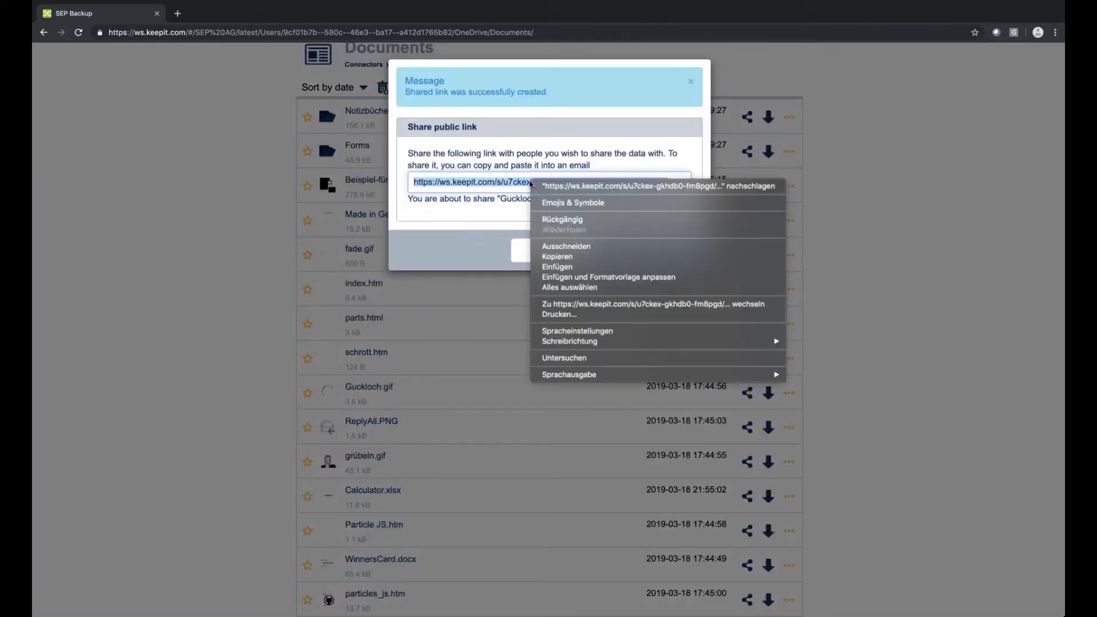
pyautogui.click(570, 257)
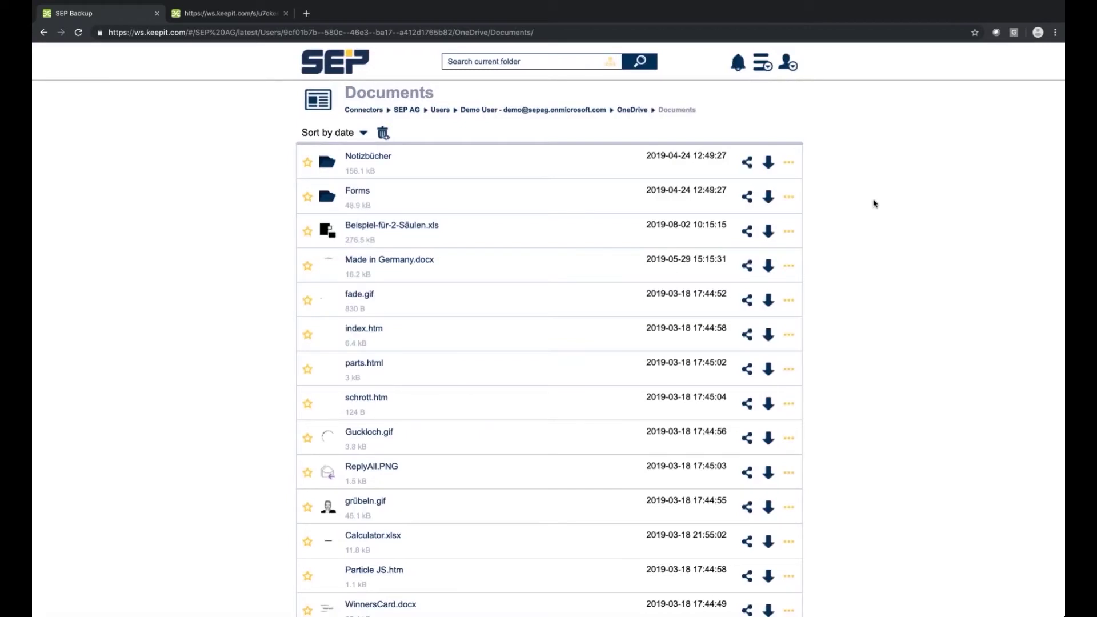
pyautogui.click(789, 67)
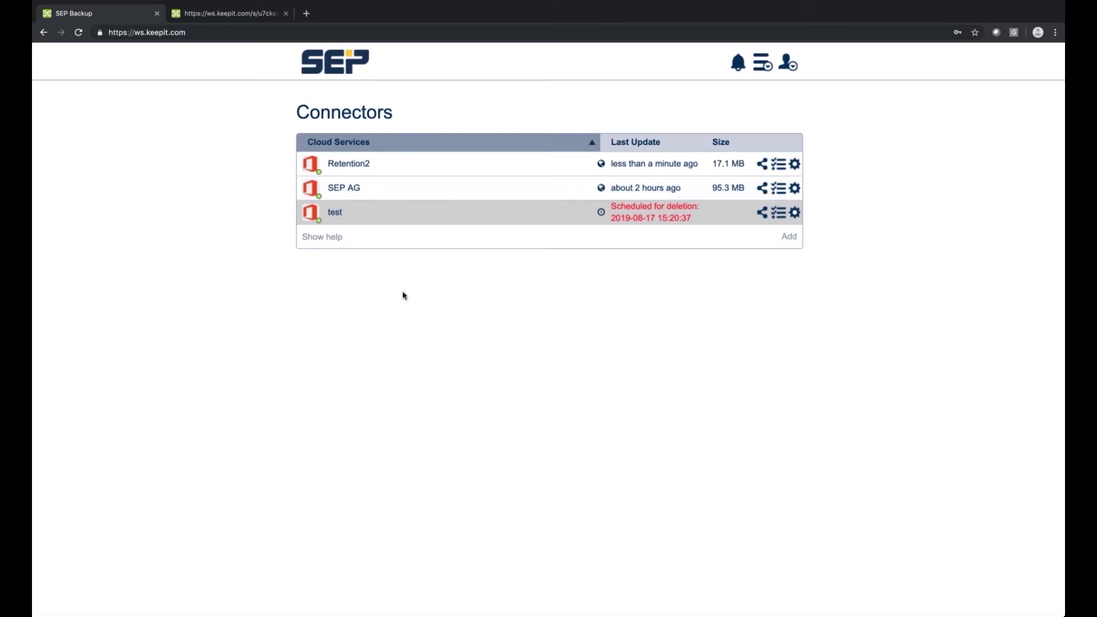
# Go to SEP AG > Users > Demo User > OneDrive > Documents and choose Restore on particles_js.htm.
pyautogui.click(350, 192)
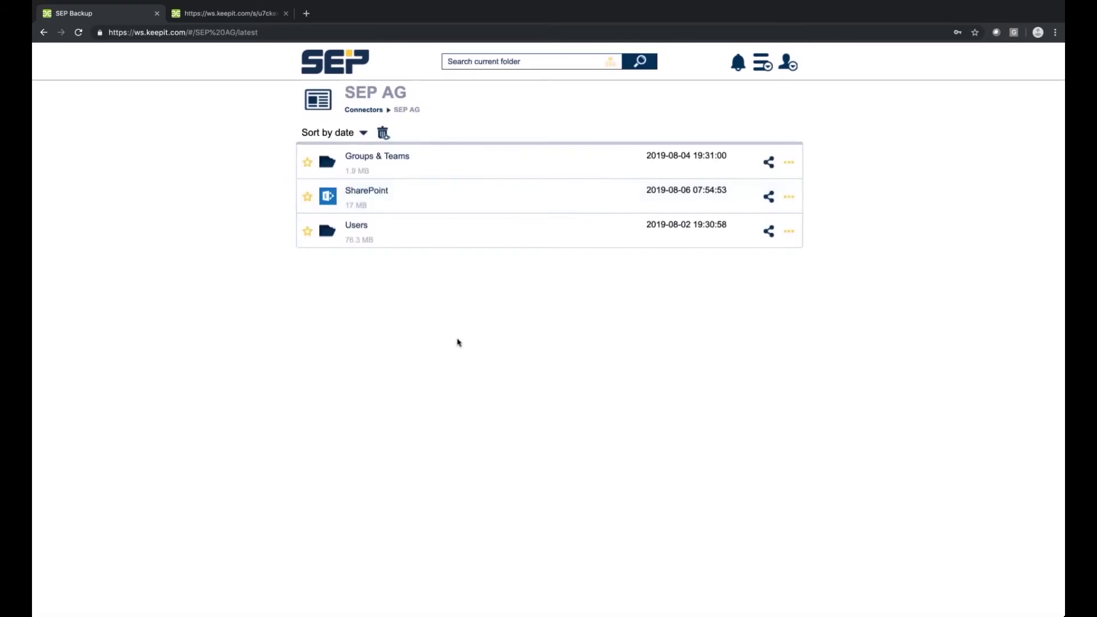
pyautogui.click(359, 232)
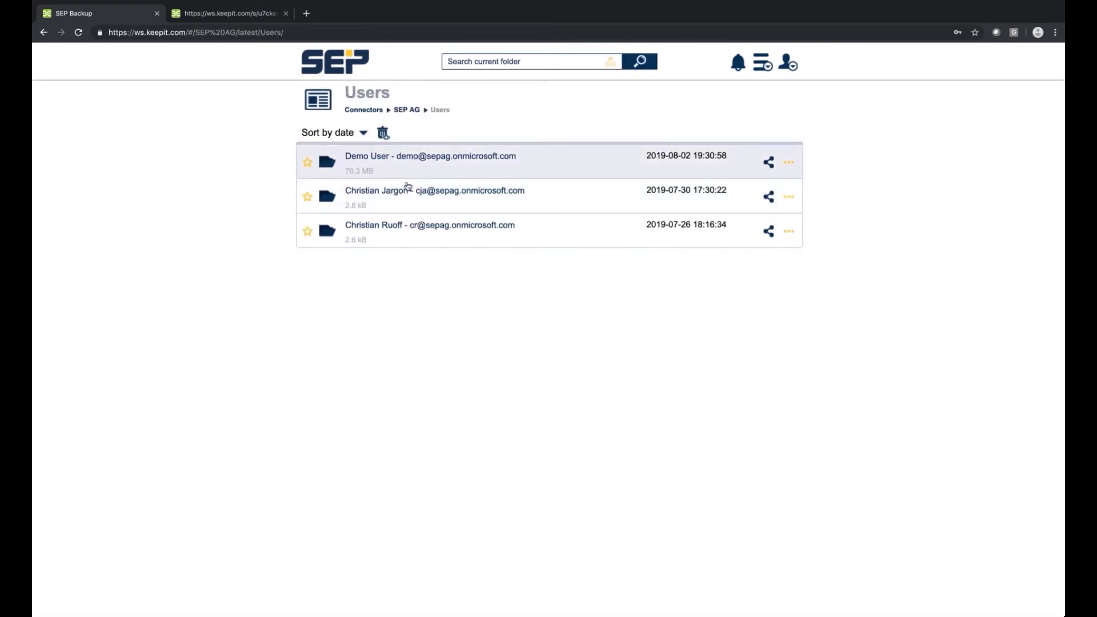
pyautogui.click(465, 162)
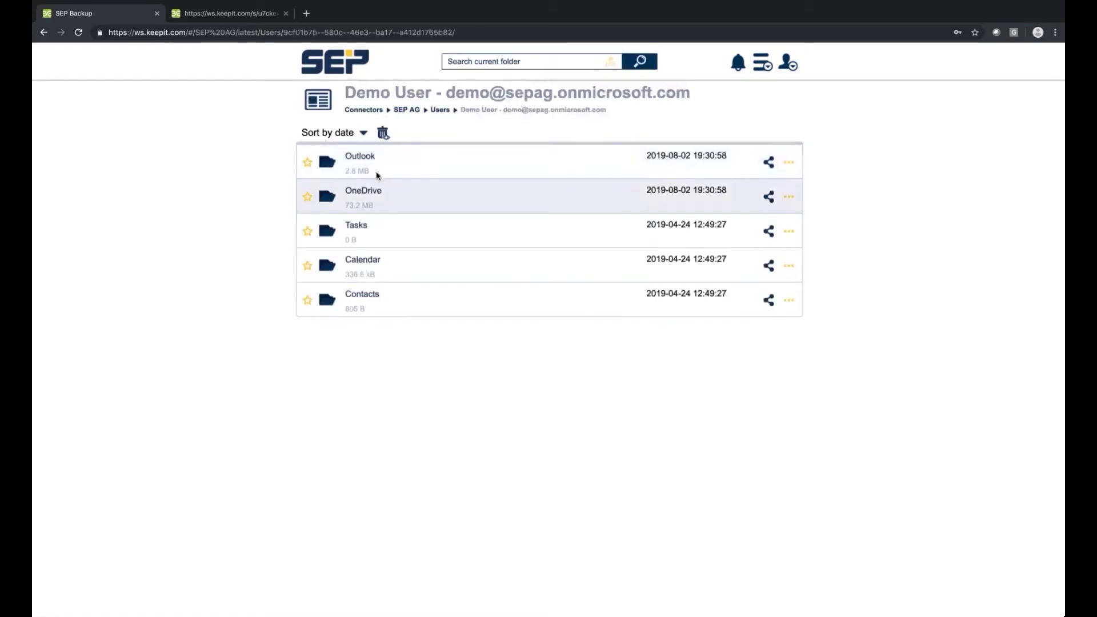
pyautogui.click(368, 195)
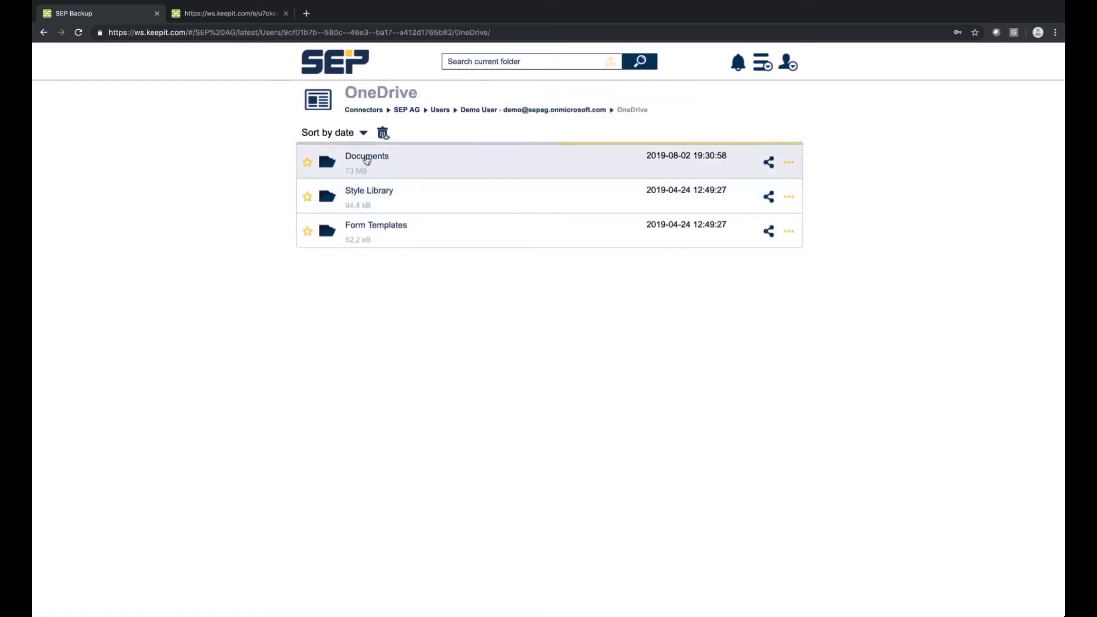
pyautogui.click(480, 175)
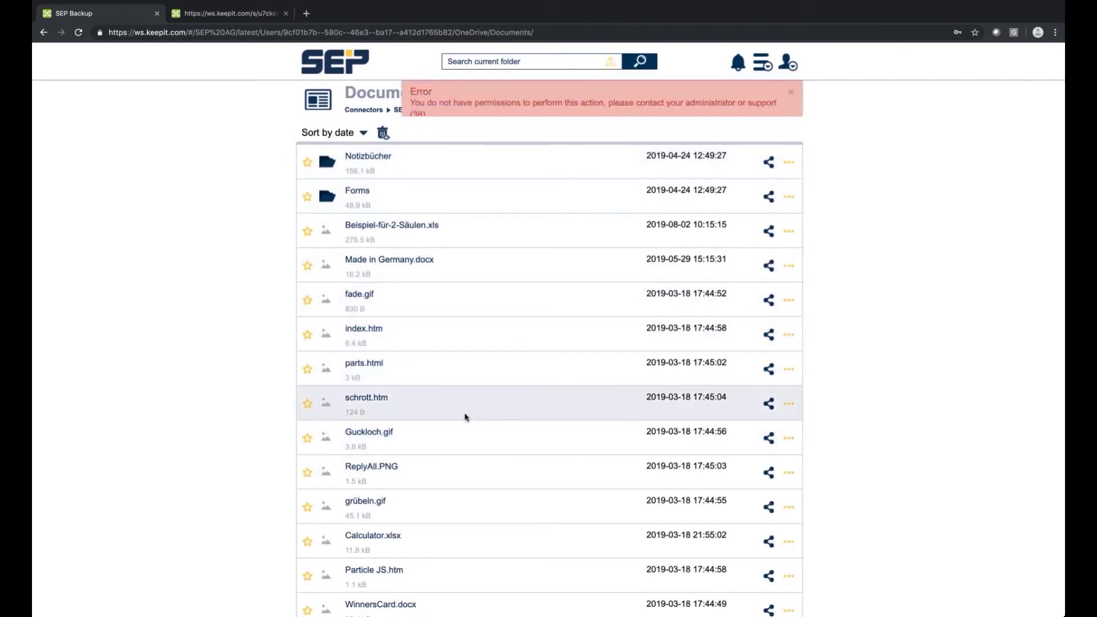
pyautogui.scroll(-2, 465, 417)
pyautogui.scroll(-2, 466, 417)
pyautogui.moveTo(323, 403)
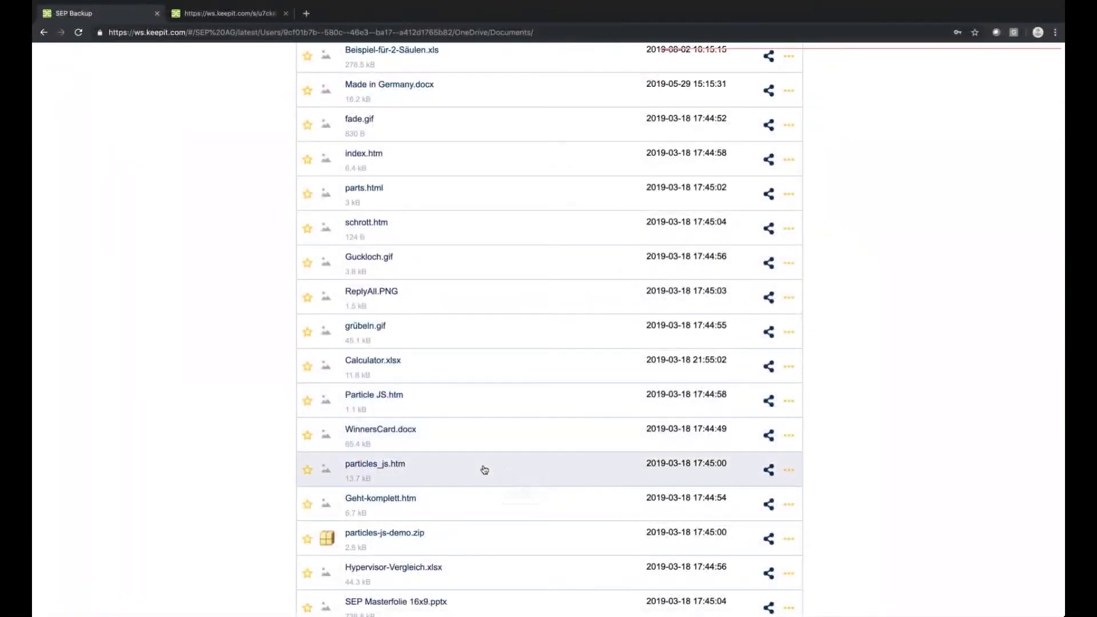
pyautogui.scroll(-3, 756, 345)
pyautogui.click(789, 331)
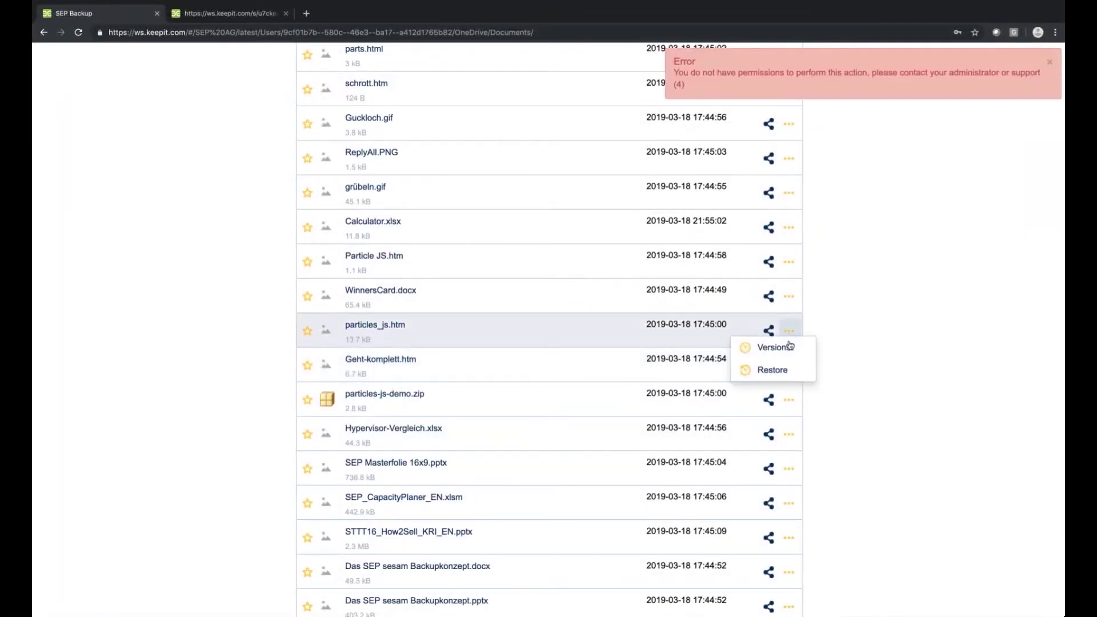
pyautogui.click(778, 374)
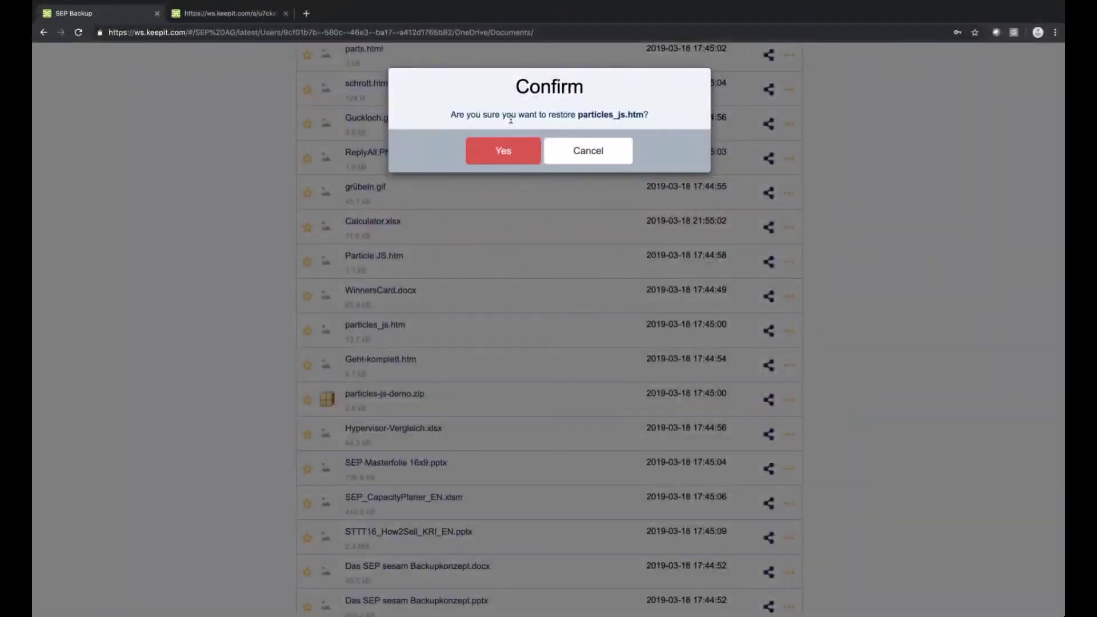
# Cancel the particles_js.htm restore and try a password-protected public link for particles-js-demo.zip.
pyautogui.click(576, 157)
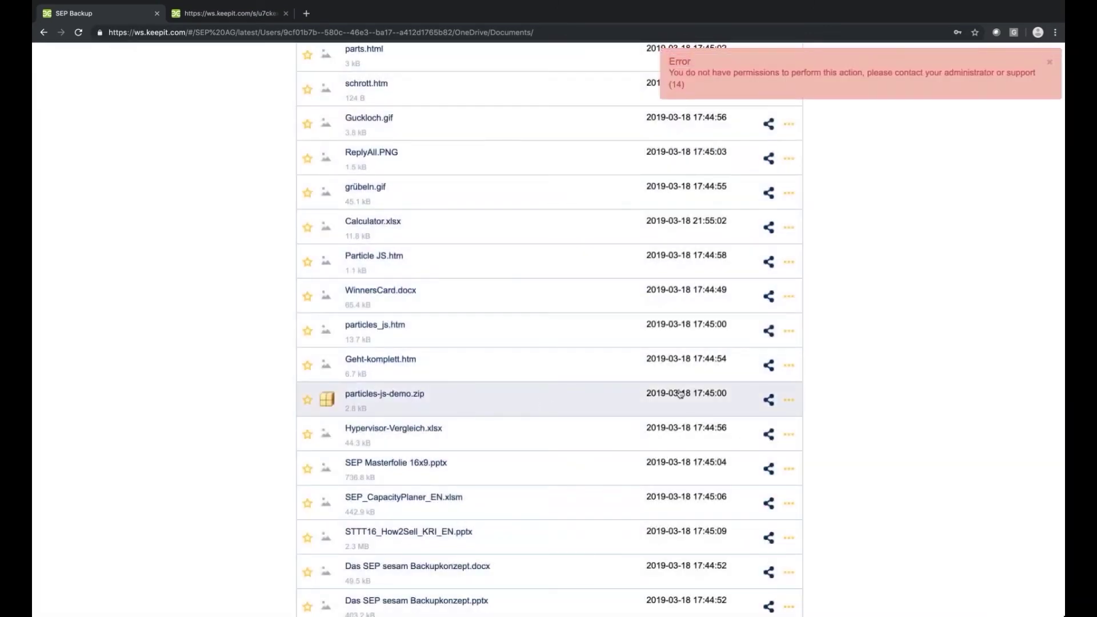
pyautogui.click(769, 399)
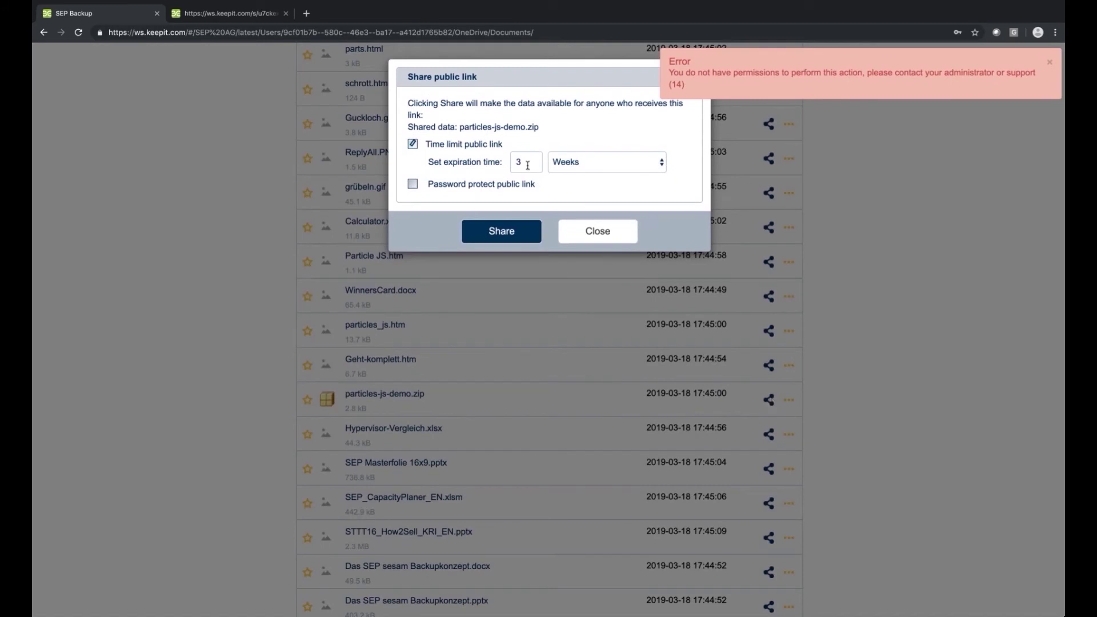
pyautogui.click(461, 185)
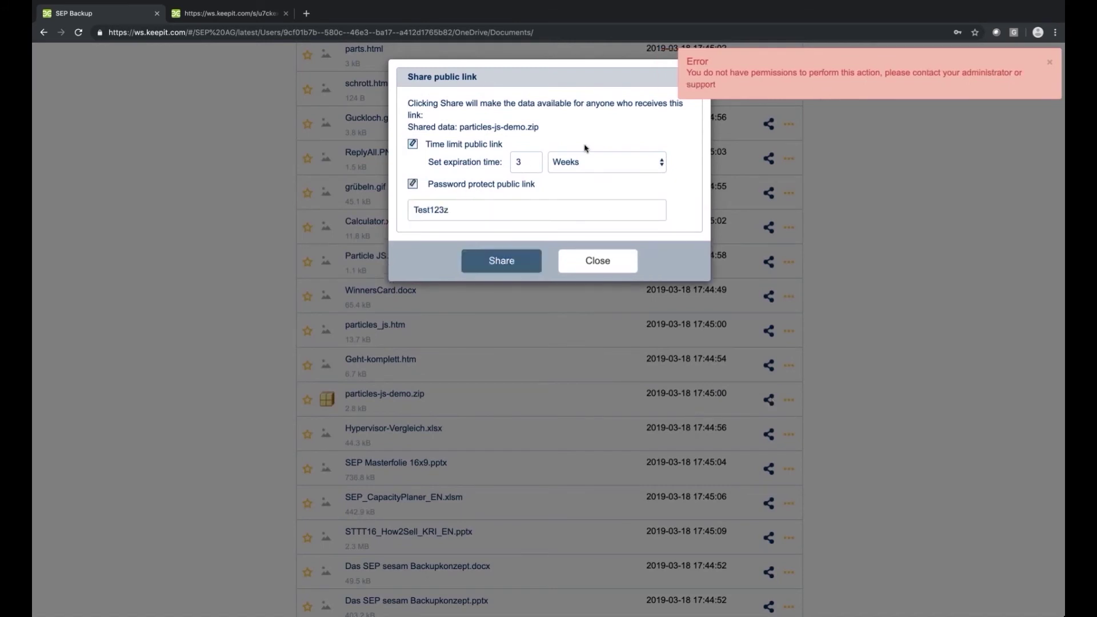
pyautogui.click(600, 272)
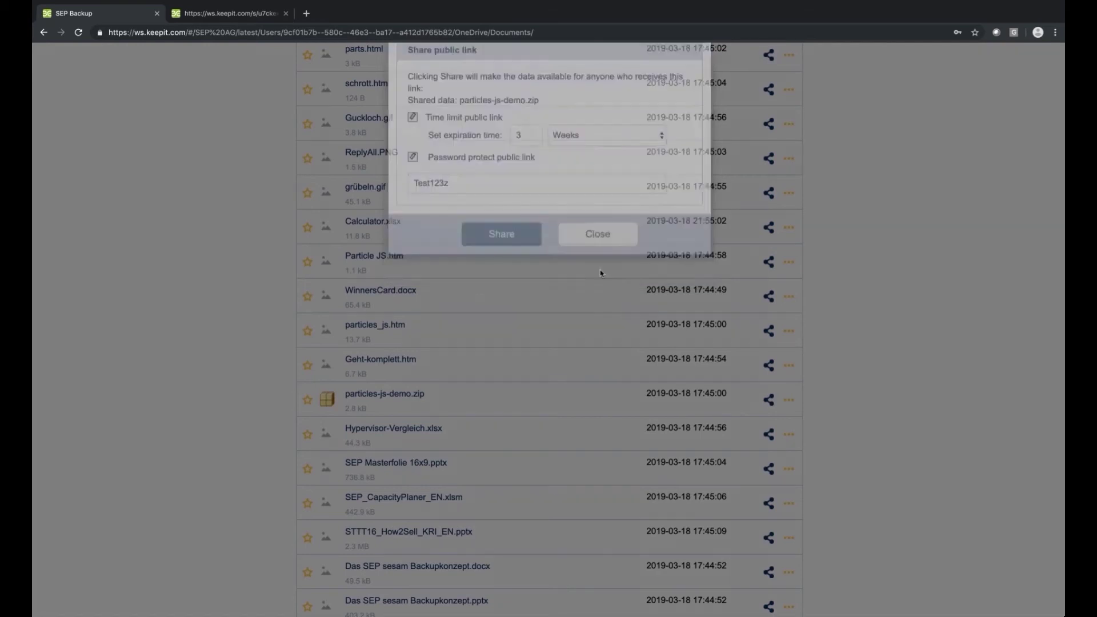
pyautogui.click(792, 67)
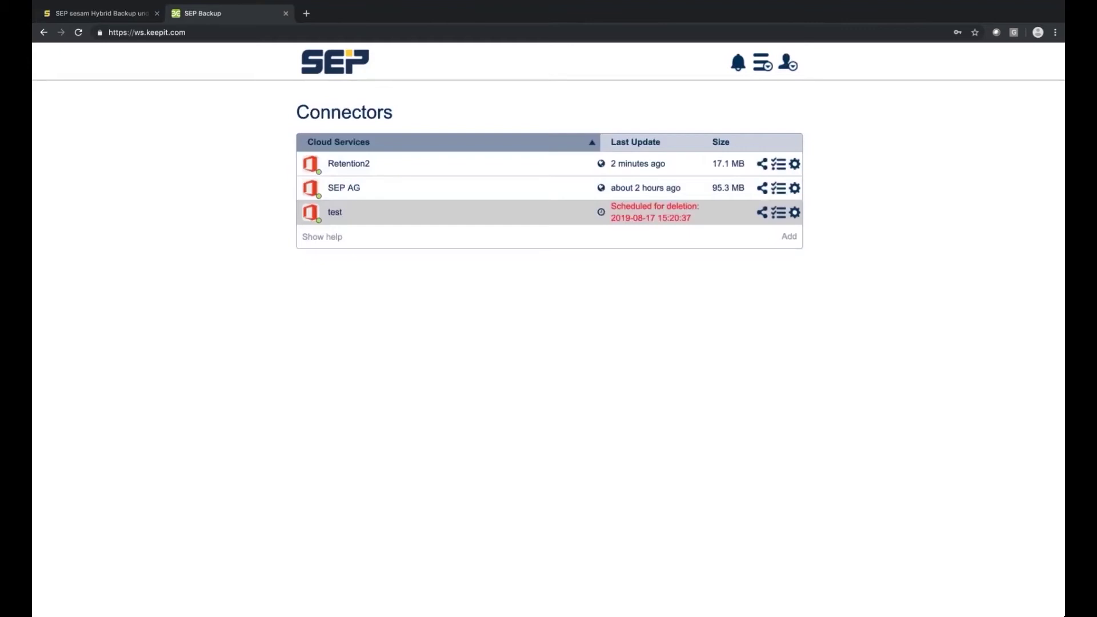
# Browse to SEP AG > Users > Demo User > Outlook and check the Inbox's action menu.
pyautogui.click(353, 189)
pyautogui.click(365, 228)
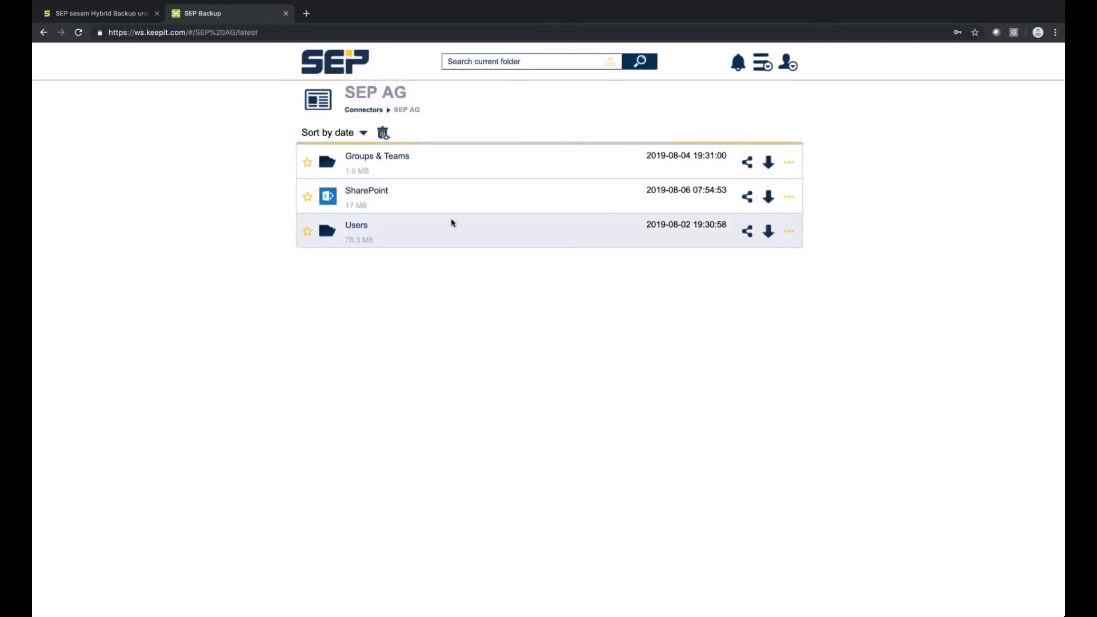
pyautogui.click(476, 201)
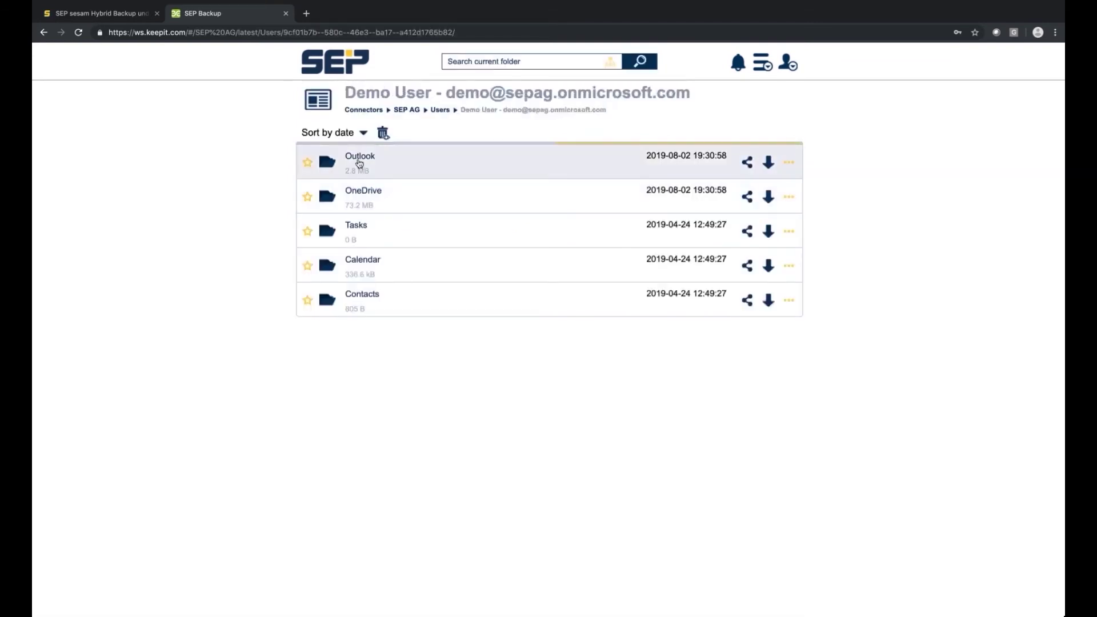
pyautogui.click(372, 162)
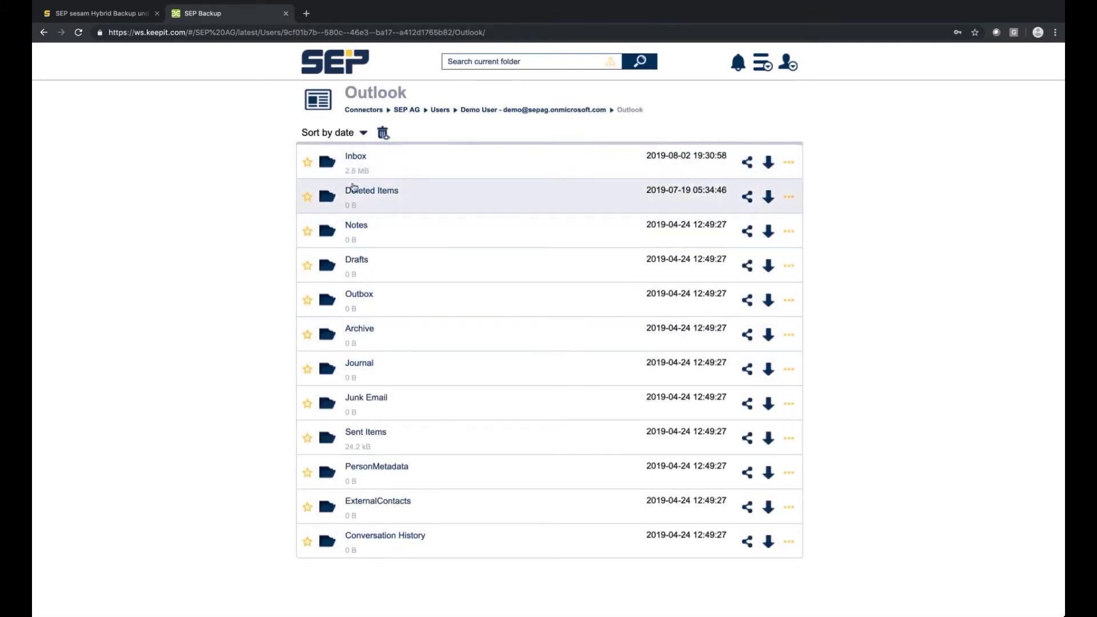
pyautogui.click(789, 163)
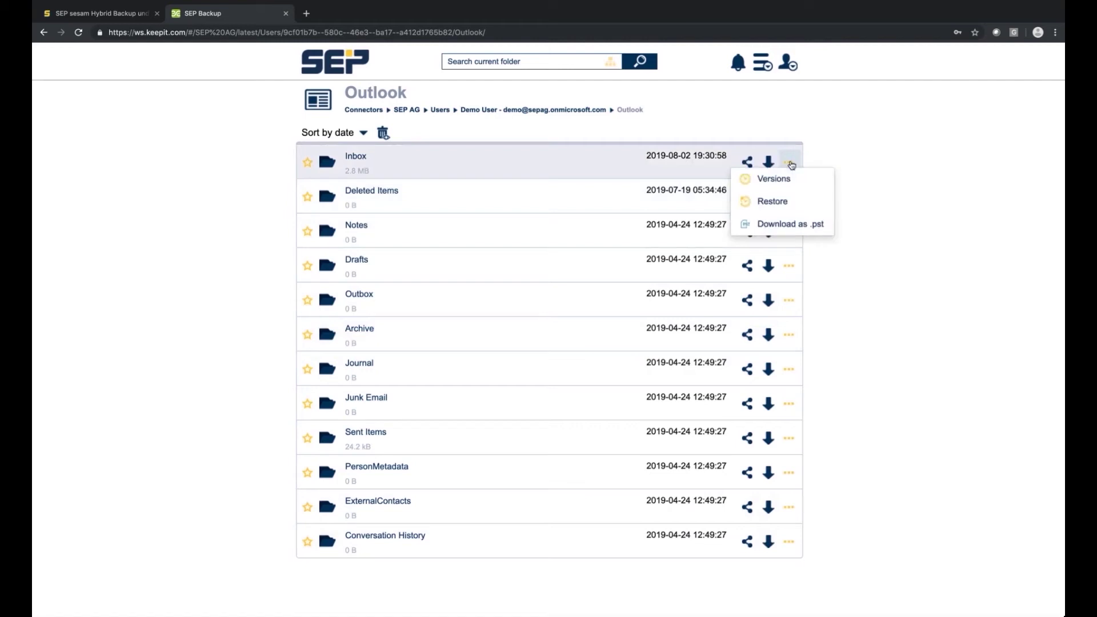
pyautogui.click(792, 226)
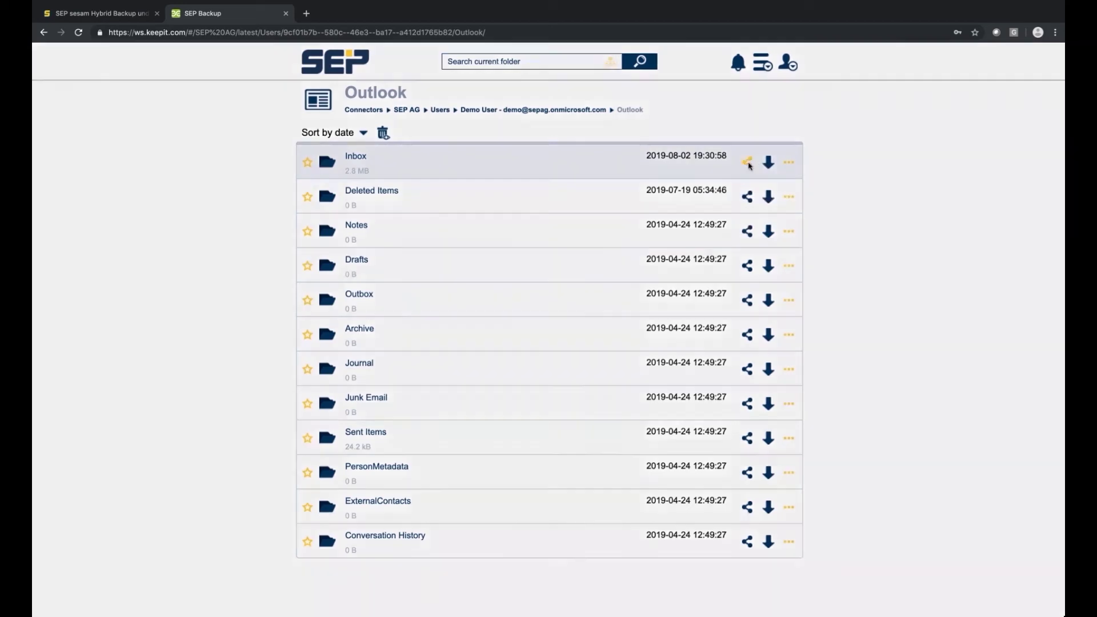
# Create a password-protected public link for the Inbox, entering the link password.
pyautogui.click(747, 164)
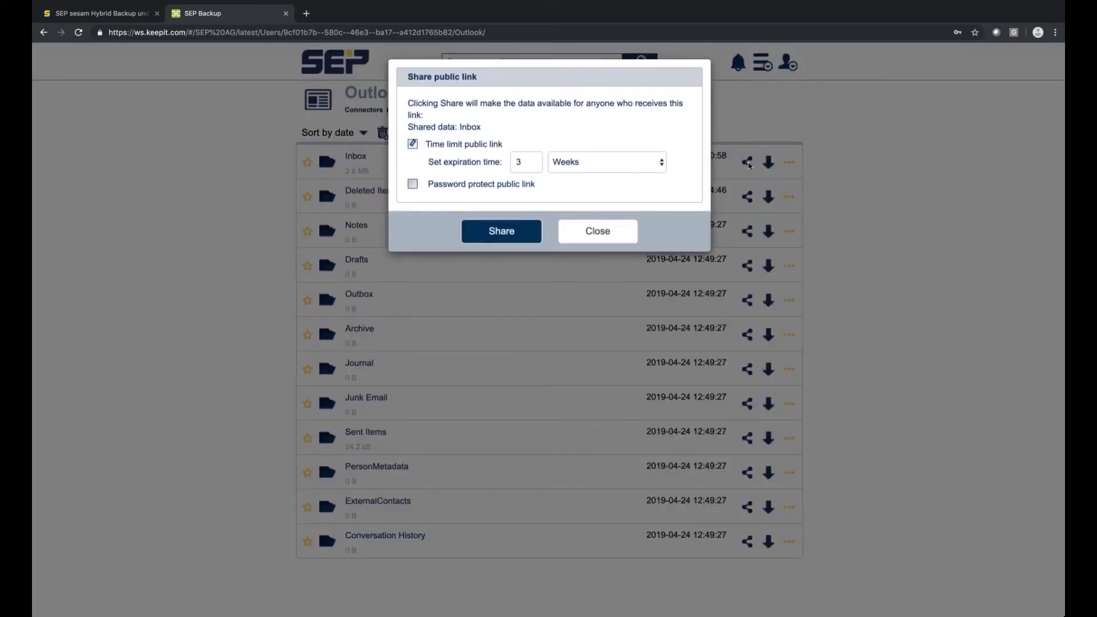
pyautogui.click(484, 184)
pyautogui.click(478, 206)
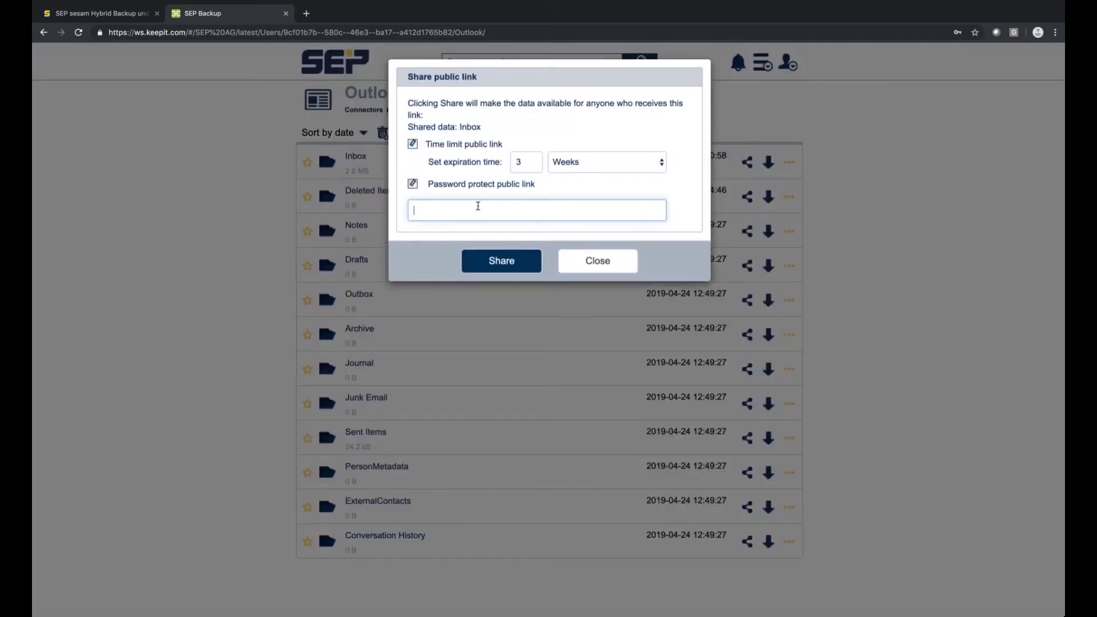
pyautogui.write('T')
pyautogui.click(499, 186)
pyautogui.click(499, 186)
pyautogui.click(489, 206)
pyautogui.write('123456')
pyautogui.click(503, 265)
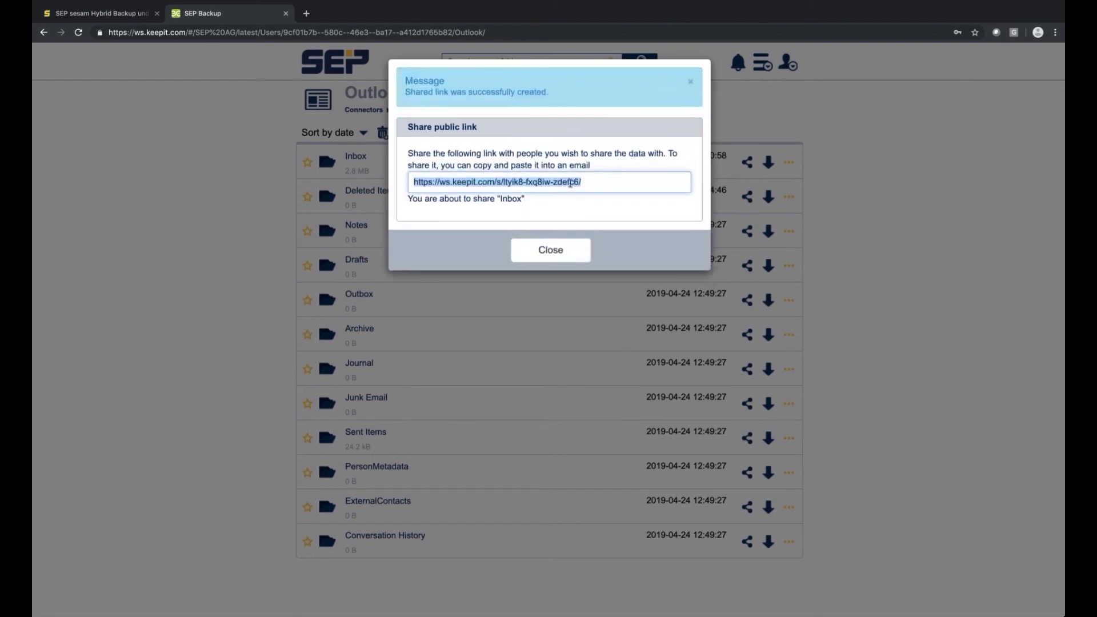
# Copy the public link address, unlock the shared Inbox with its password, and return to the demo user's folder.
pyautogui.rightClick(570, 186)
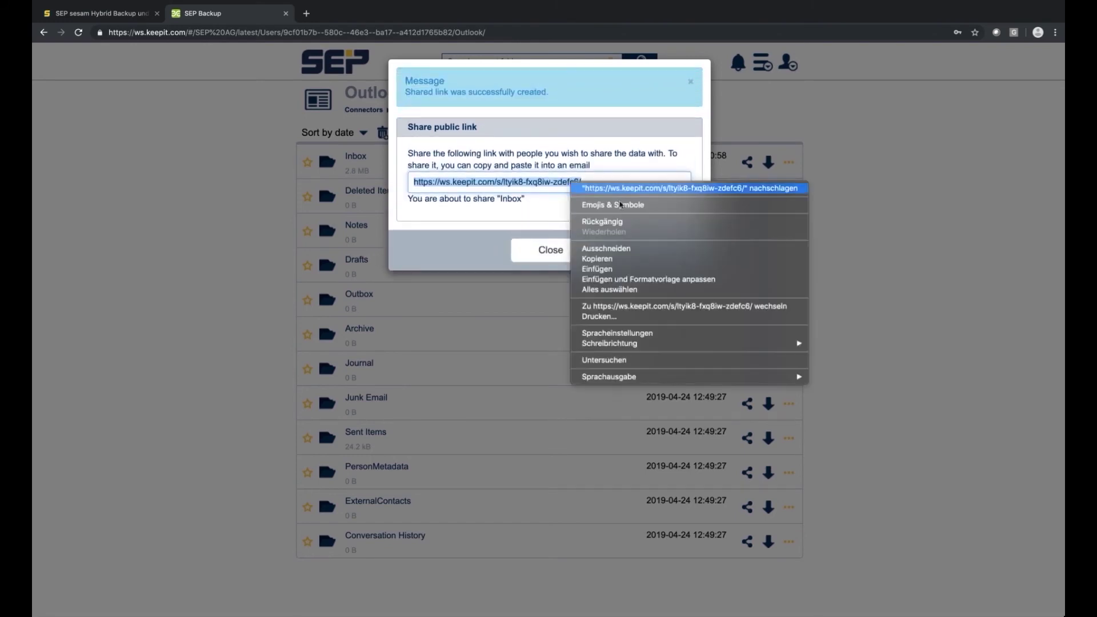
pyautogui.click(605, 259)
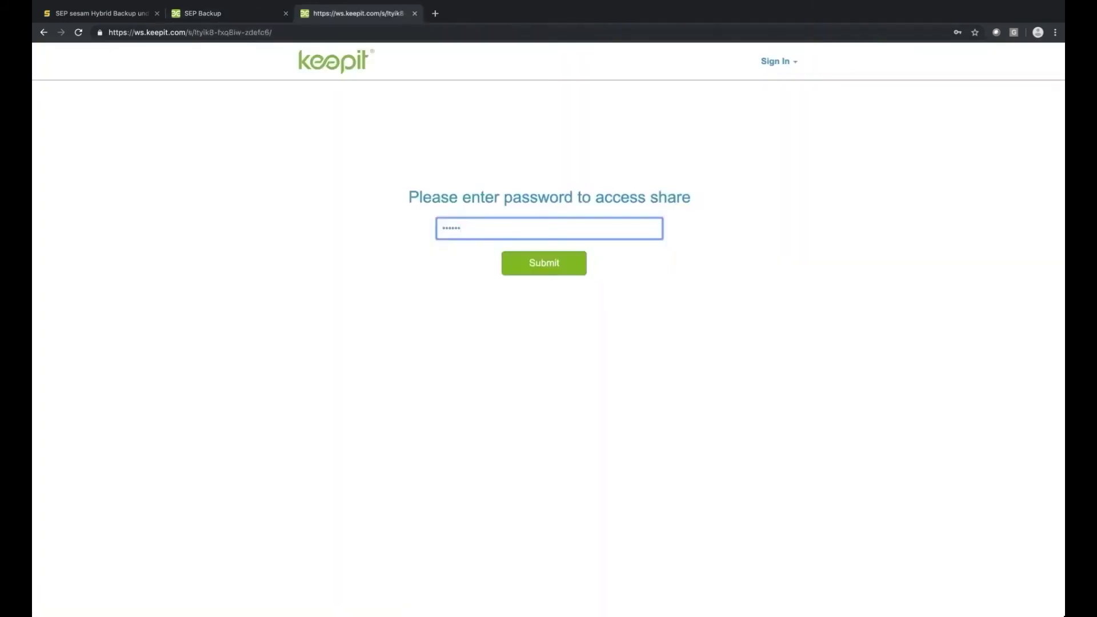
pyautogui.click(535, 266)
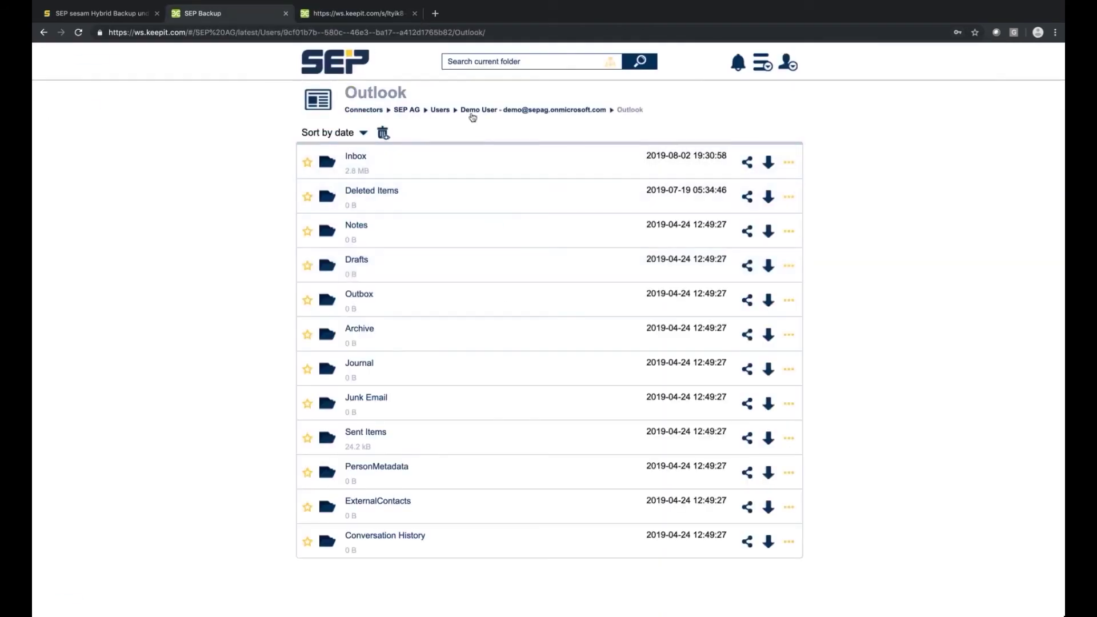
pyautogui.click(473, 110)
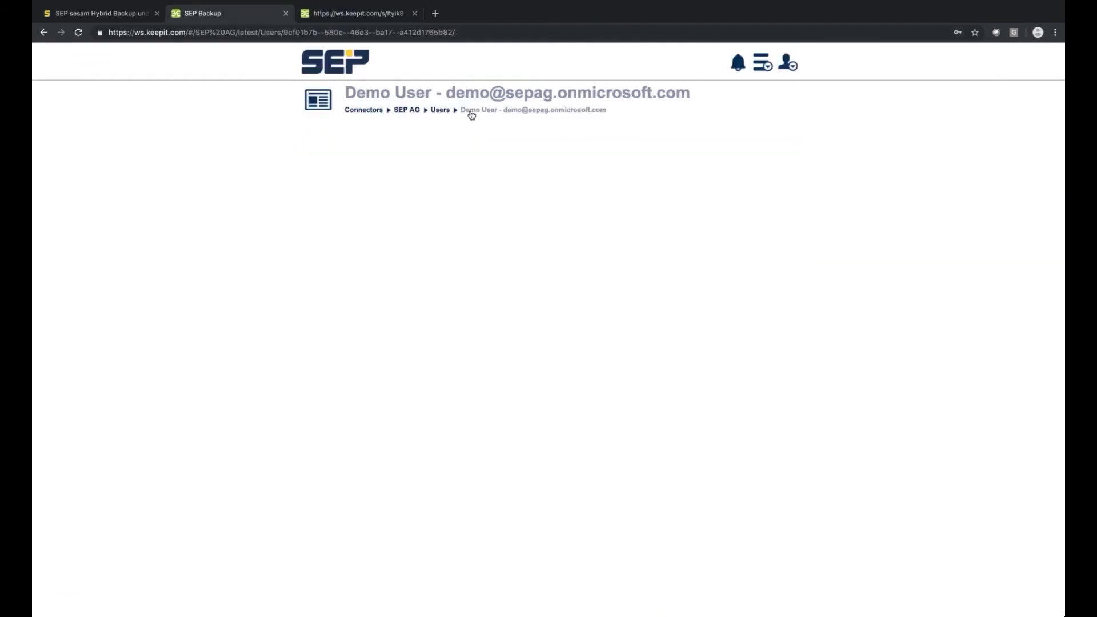
# Return to SEP AG, browse SharePoint > Team Site > DocLibs and Groups & Teams, and enable subfolder search.
pyautogui.click(438, 112)
pyautogui.click(396, 111)
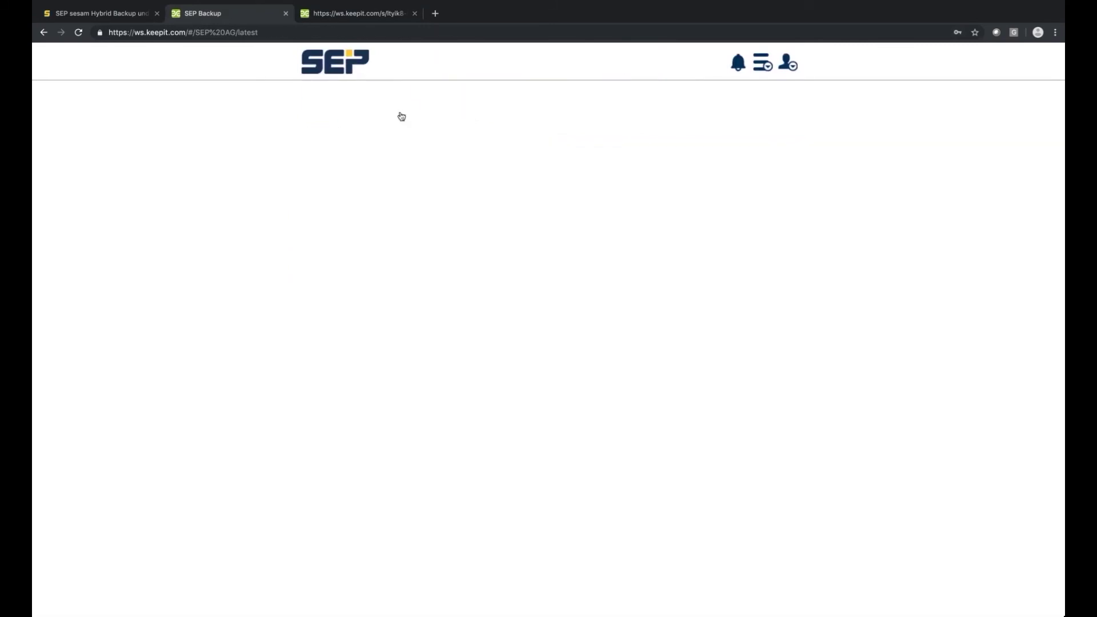
pyautogui.click(493, 164)
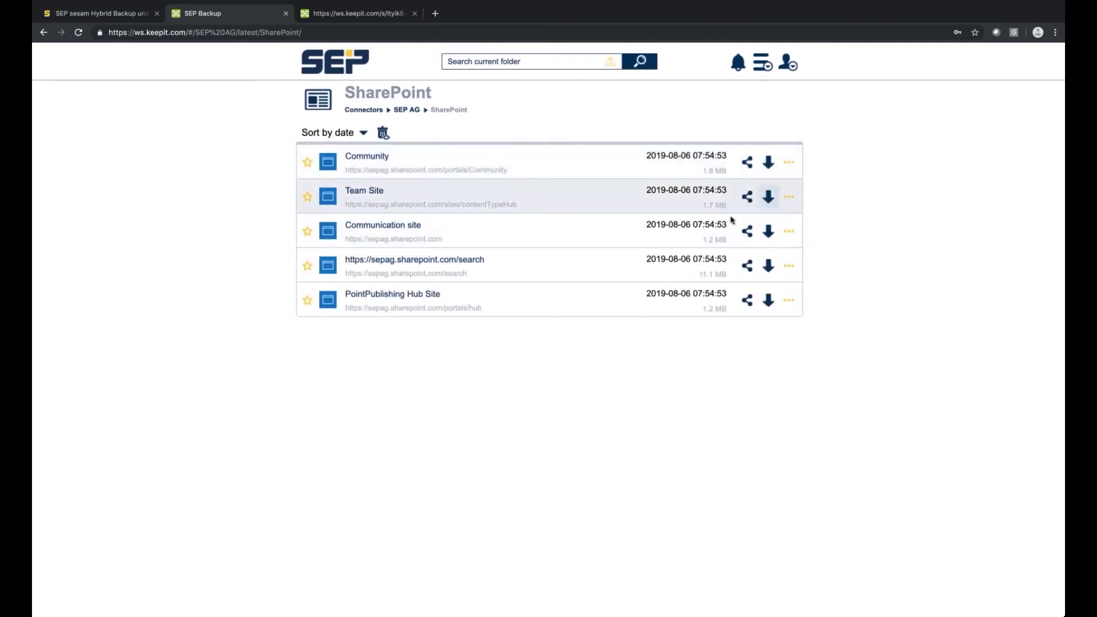
pyautogui.click(372, 198)
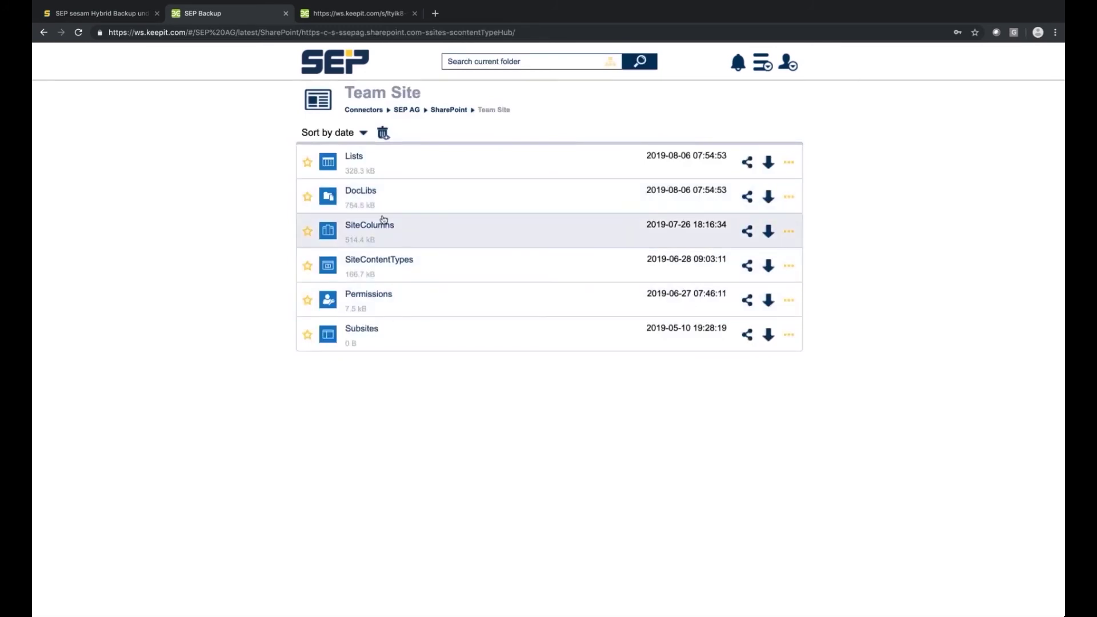
pyautogui.click(497, 200)
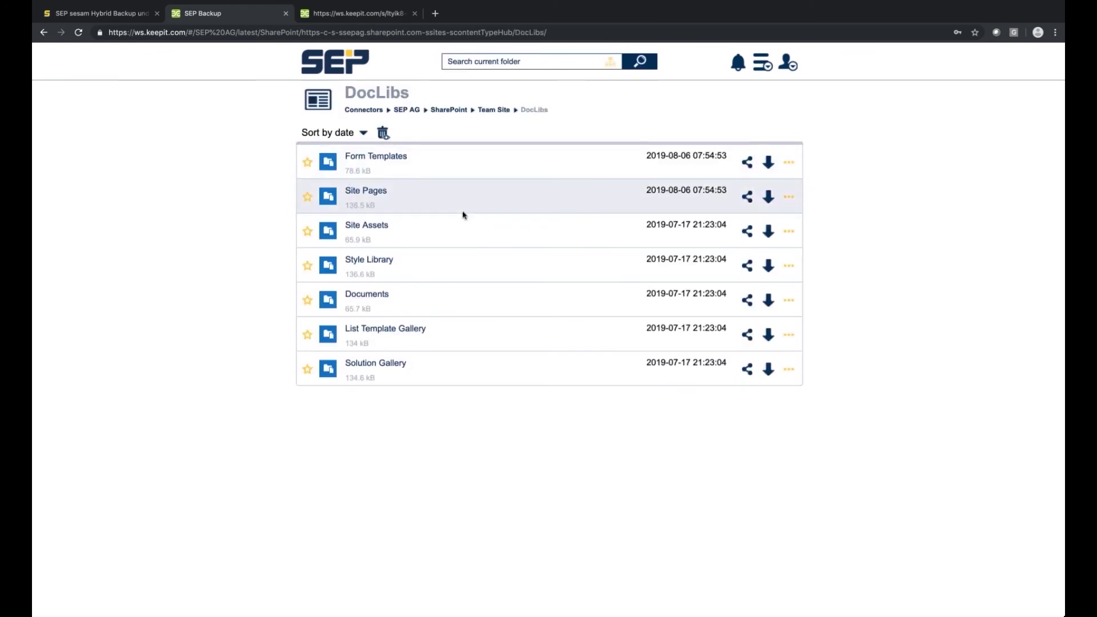
pyautogui.click(439, 111)
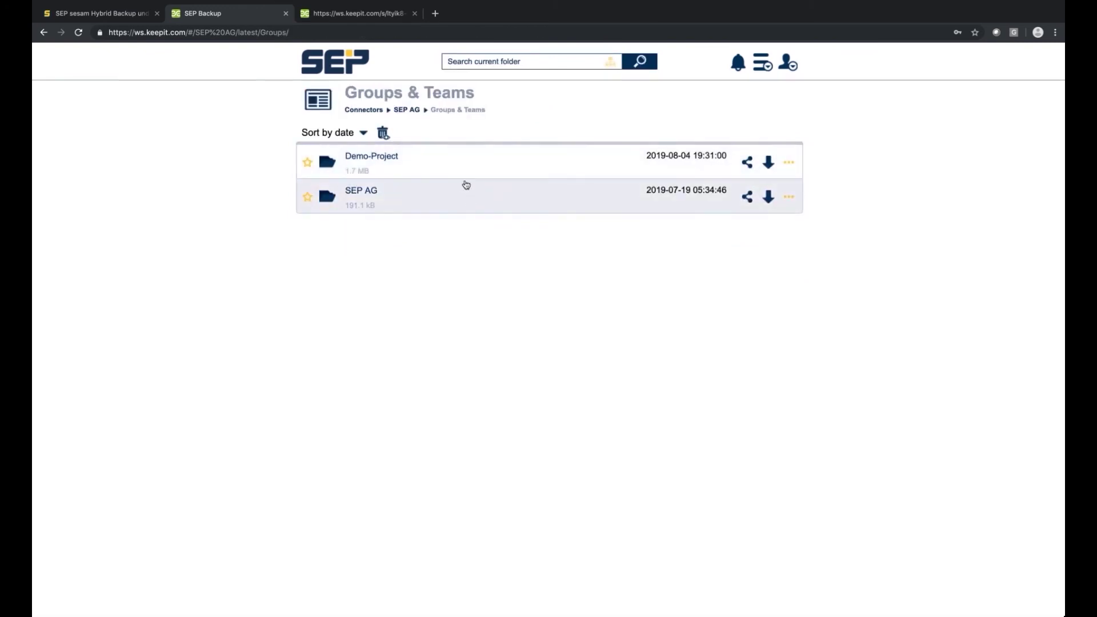
pyautogui.click(611, 62)
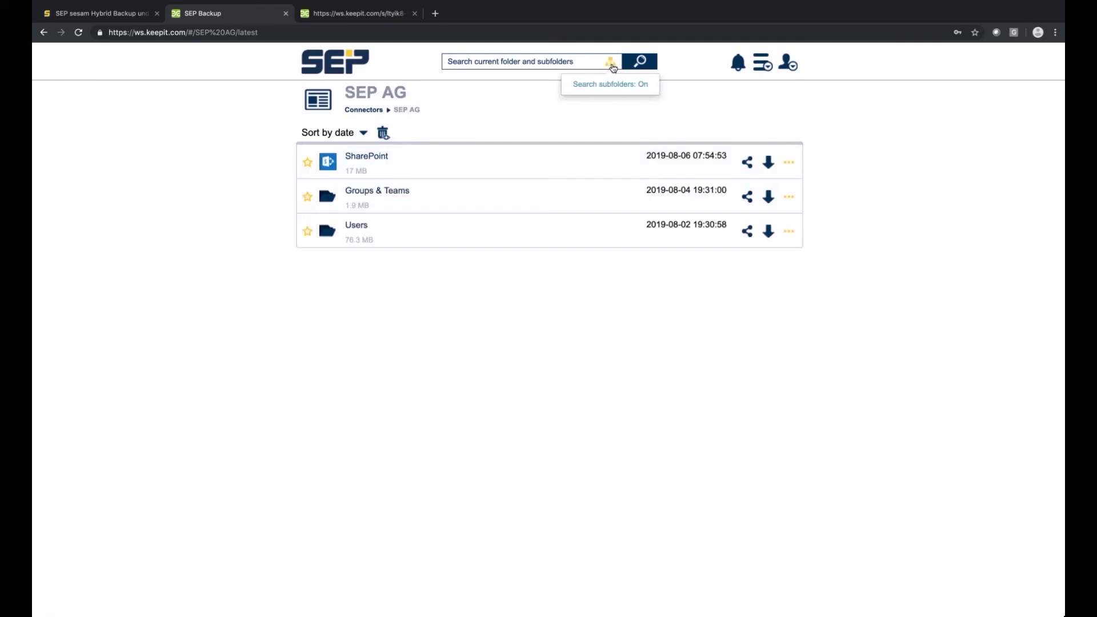
# Search for 'SAP' including subfolders, listing six SAP factsheet PDFs and two SAP HANA emails.
pyautogui.click(612, 65)
pyautogui.click(612, 65)
pyautogui.click(575, 66)
pyautogui.write('SAP')
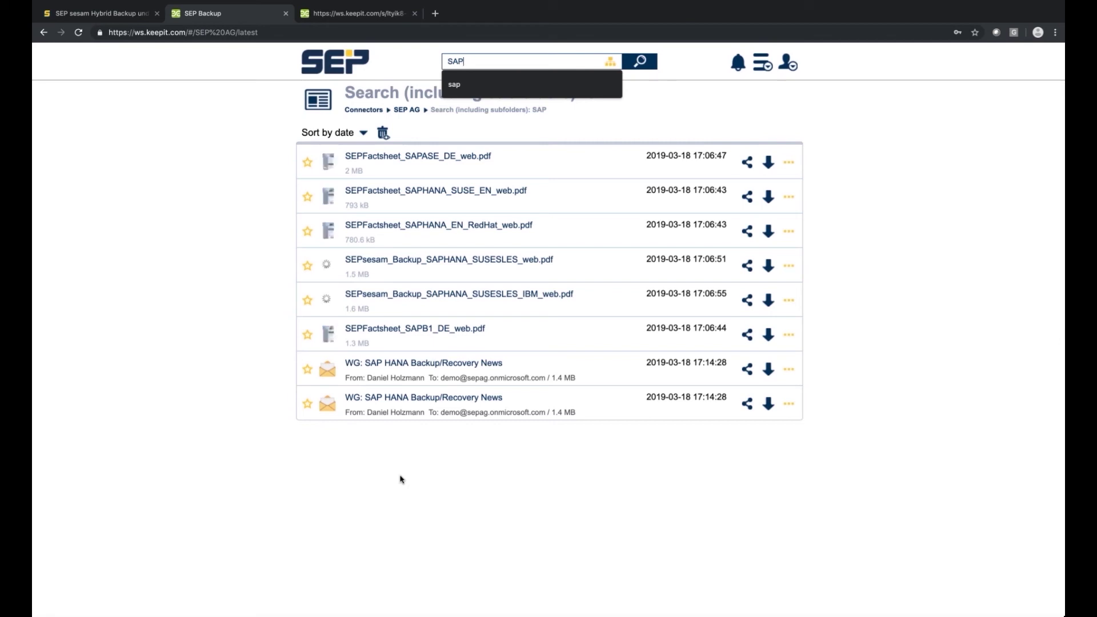
pyautogui.click(357, 443)
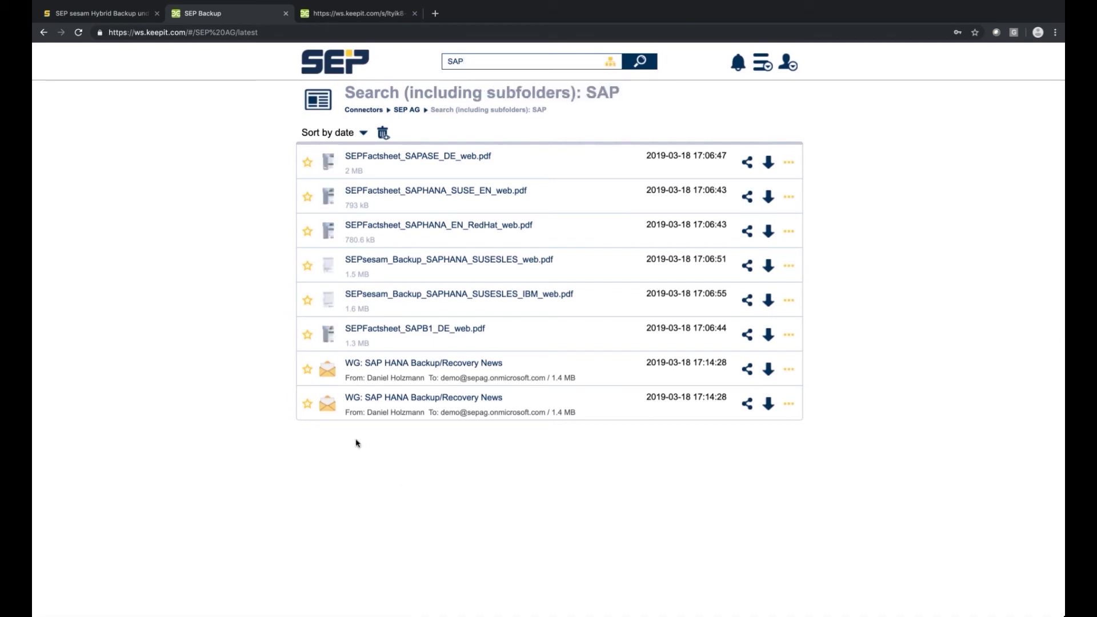